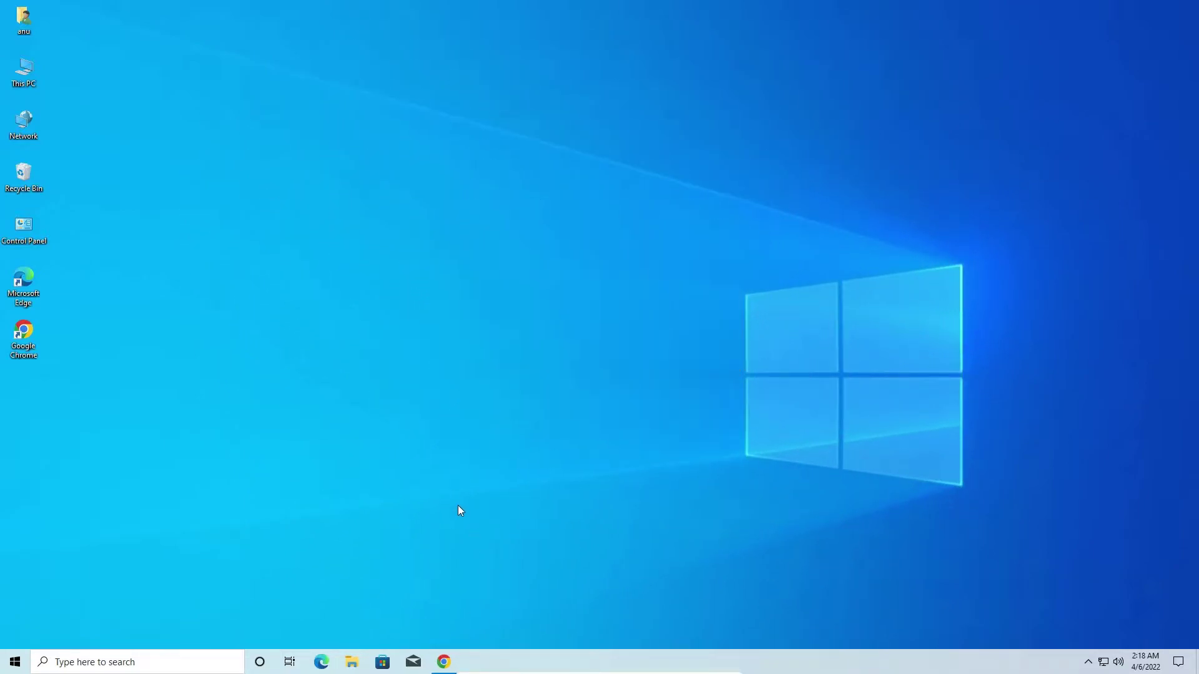
Step: Rerun the Google search 'hp laserjet printer 1020 printer driver' so HP's official driver page leads the results
click(444, 662)
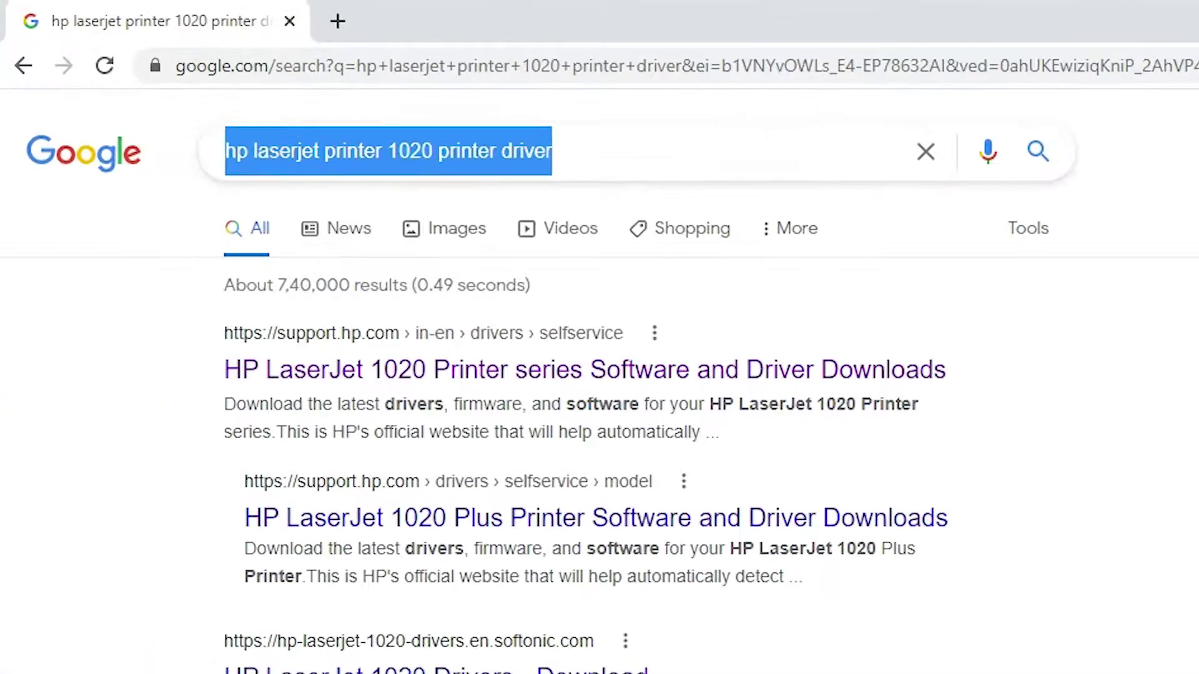
click(230, 166)
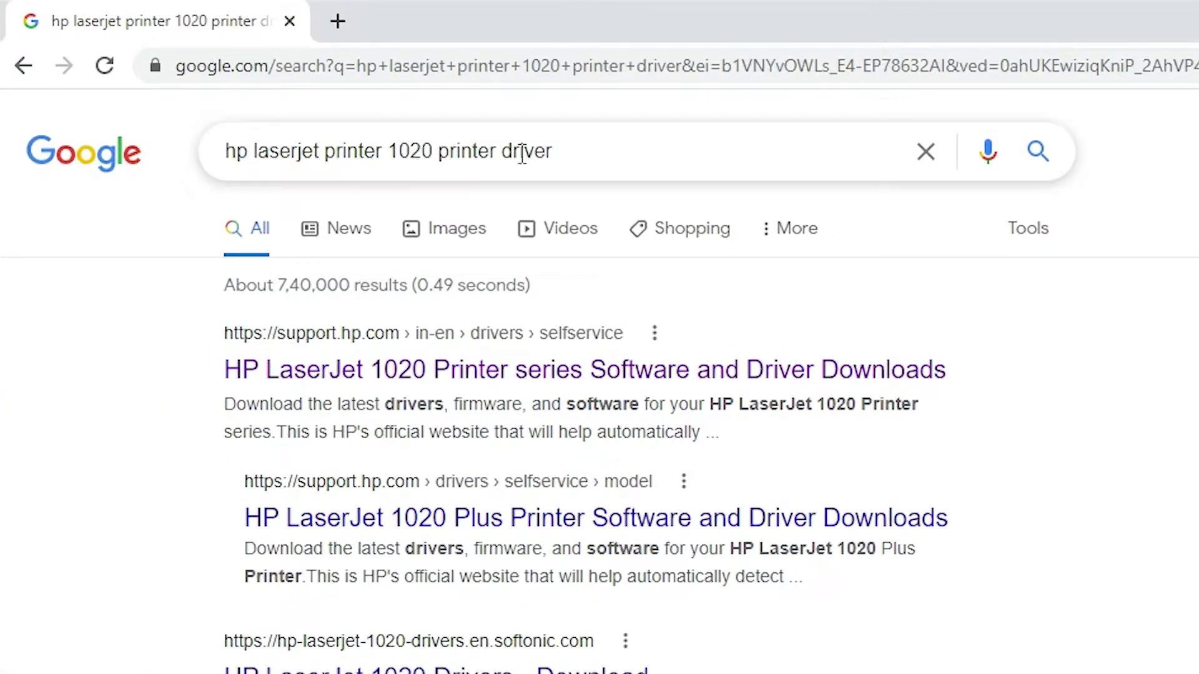
drag(395, 151, 435, 156)
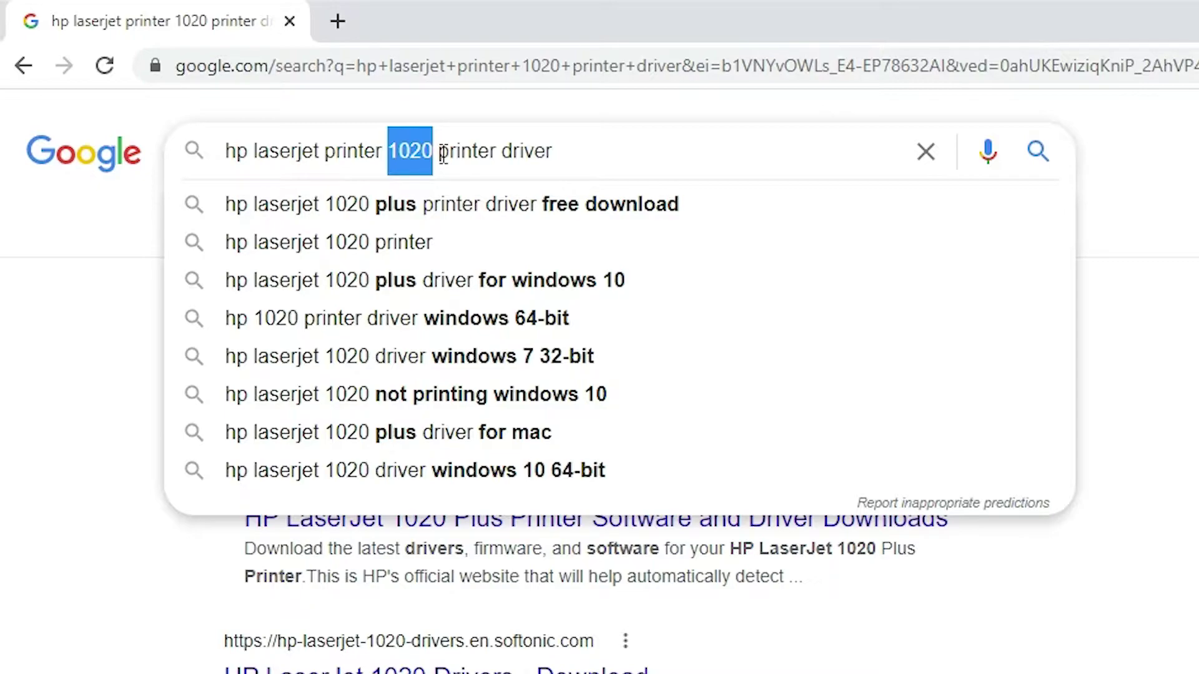
click(442, 154)
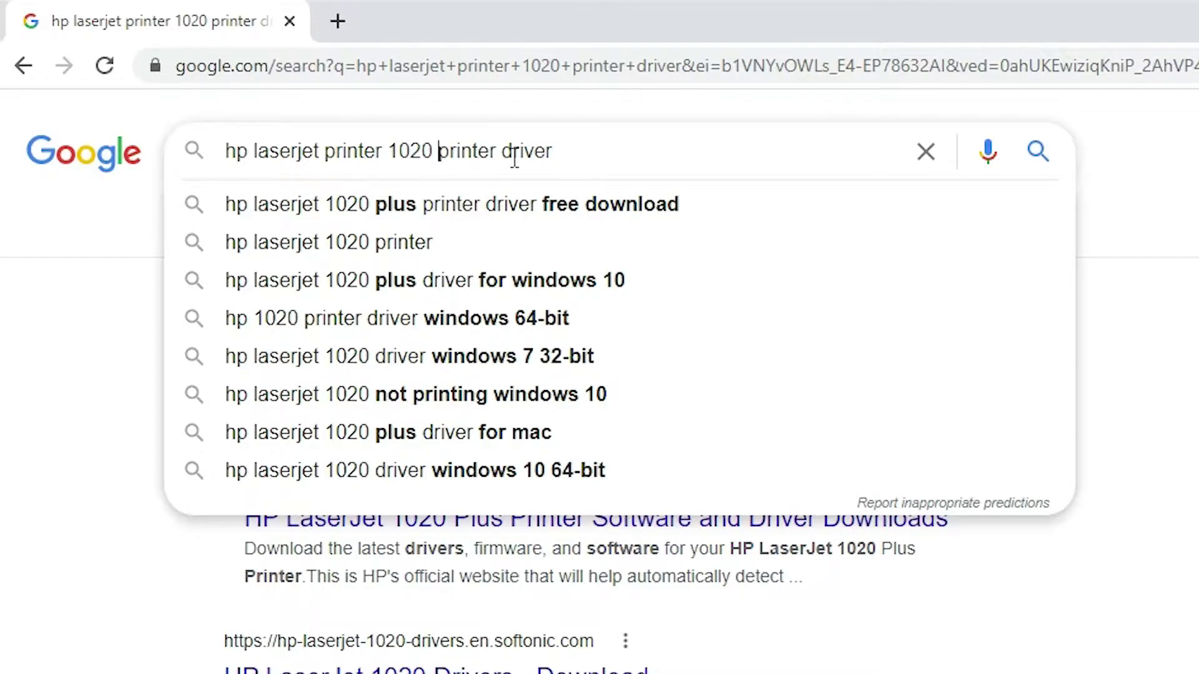
key(Return)
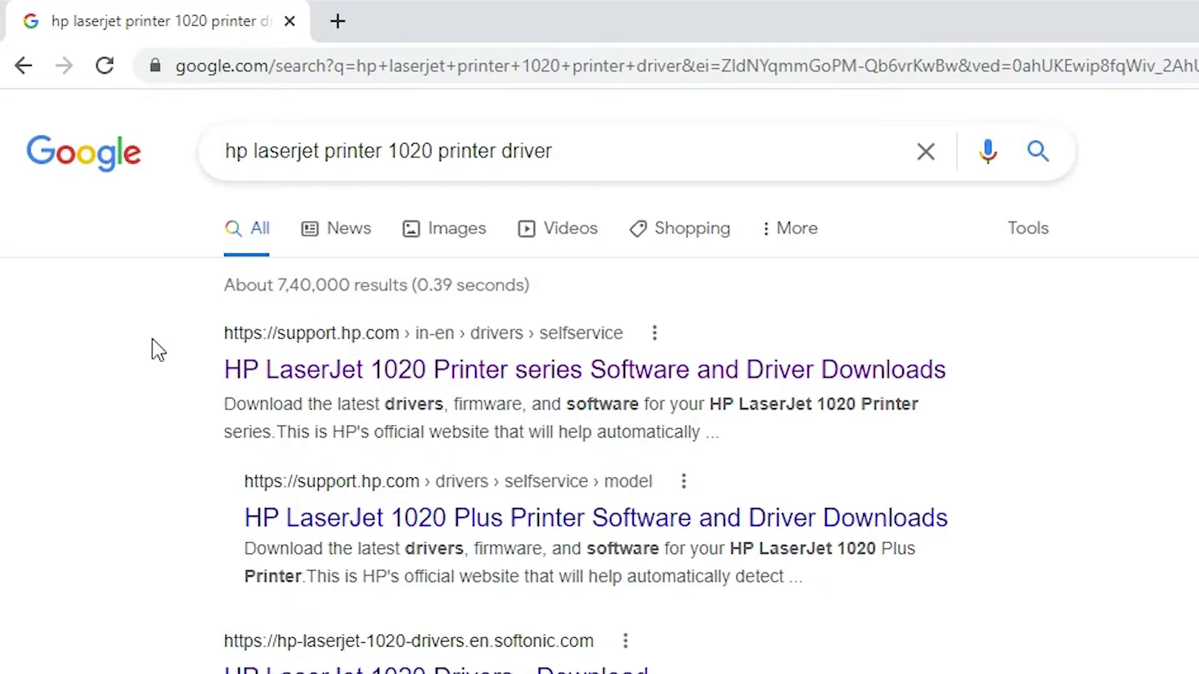
Step: Open the first result, HP's LaserJet 1020 driver page, in a new tab and switch to it
right_click(379, 376)
click(459, 396)
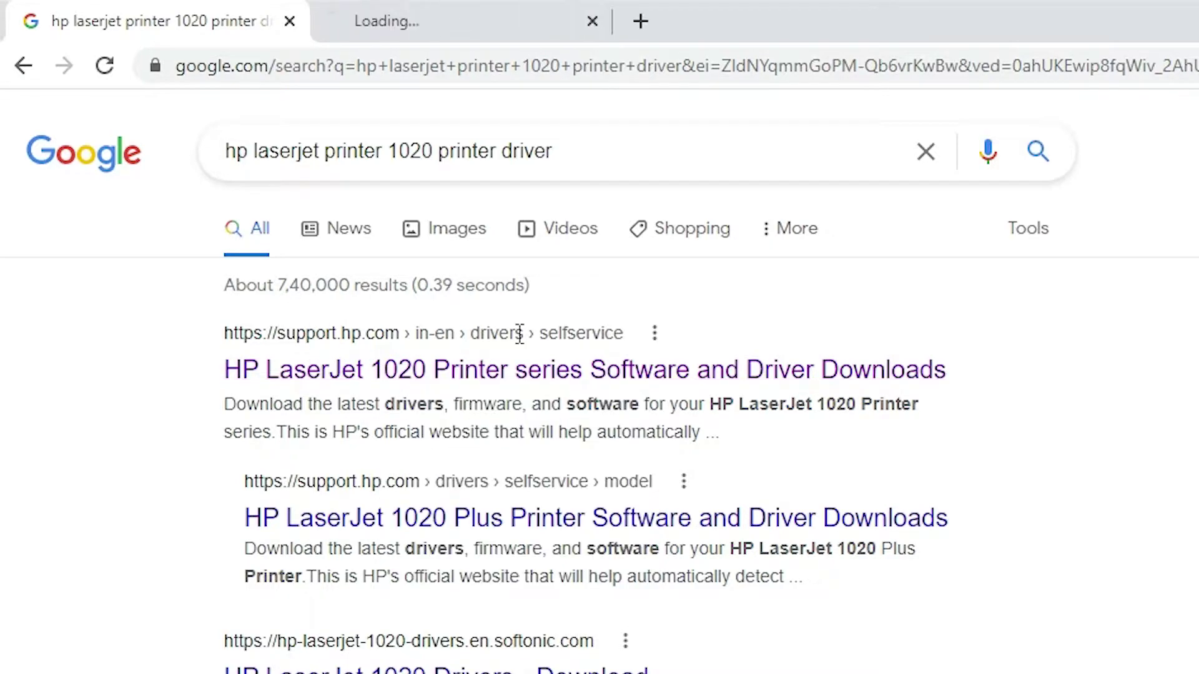
click(612, 21)
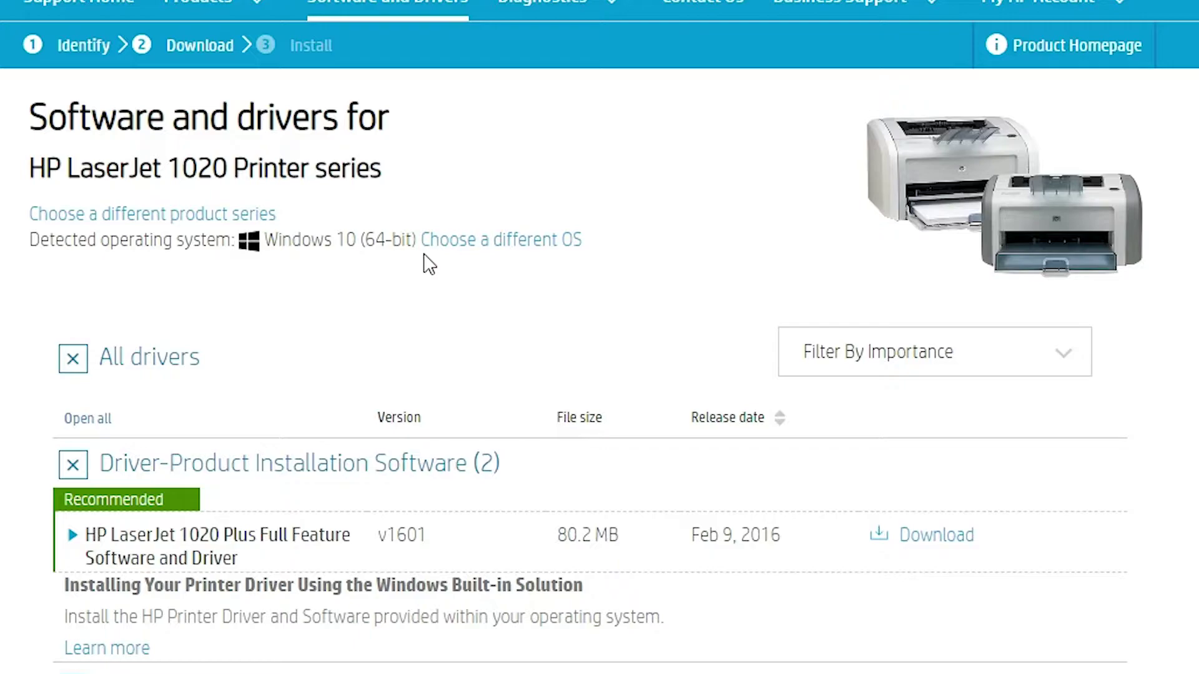
Step: Review the operating system choices and keep Windows 10 (64-bit) selected
click(517, 249)
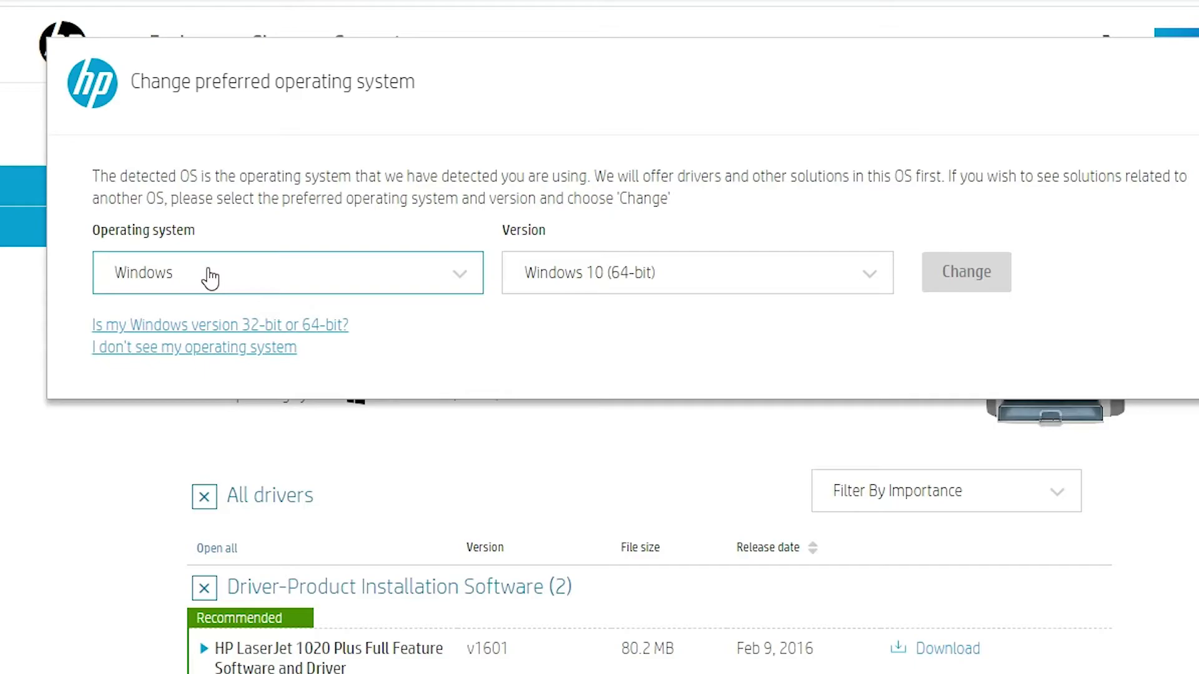
click(757, 290)
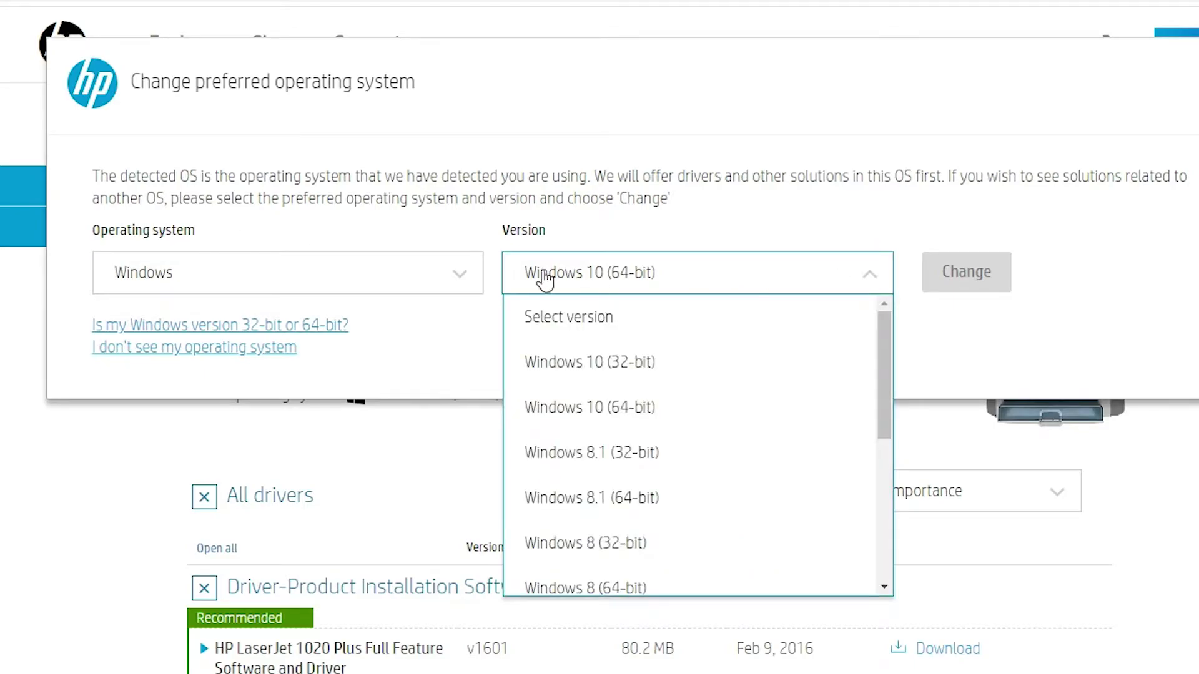
click(459, 279)
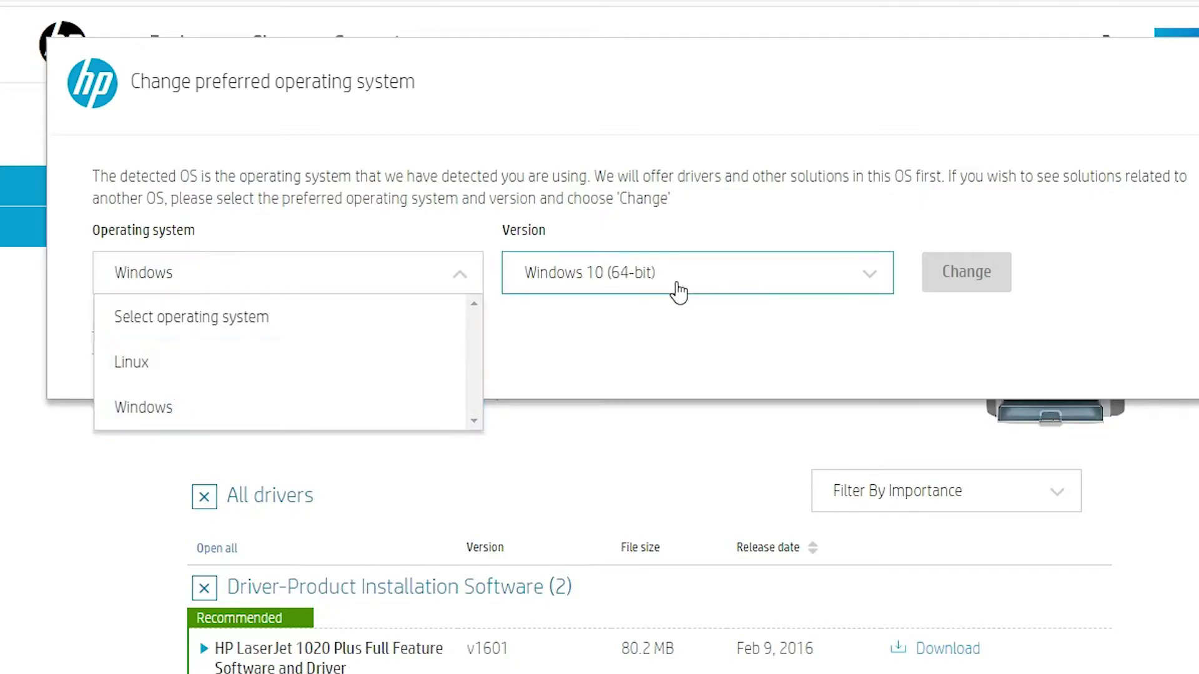
click(655, 340)
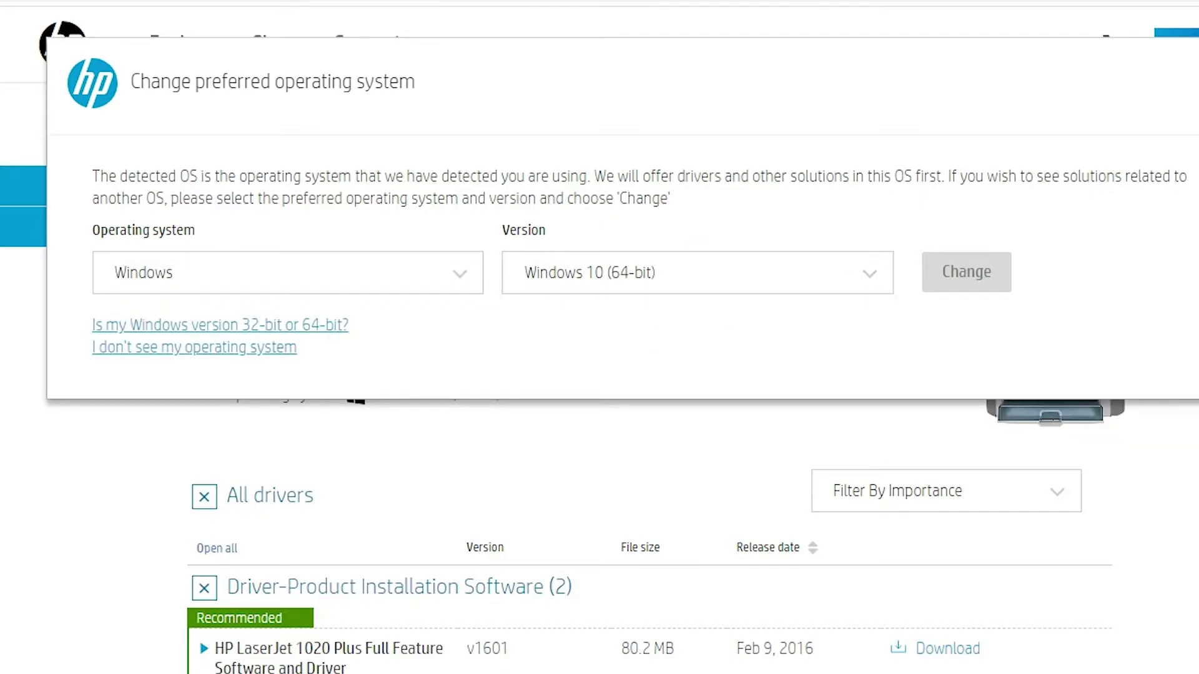
key(Escape)
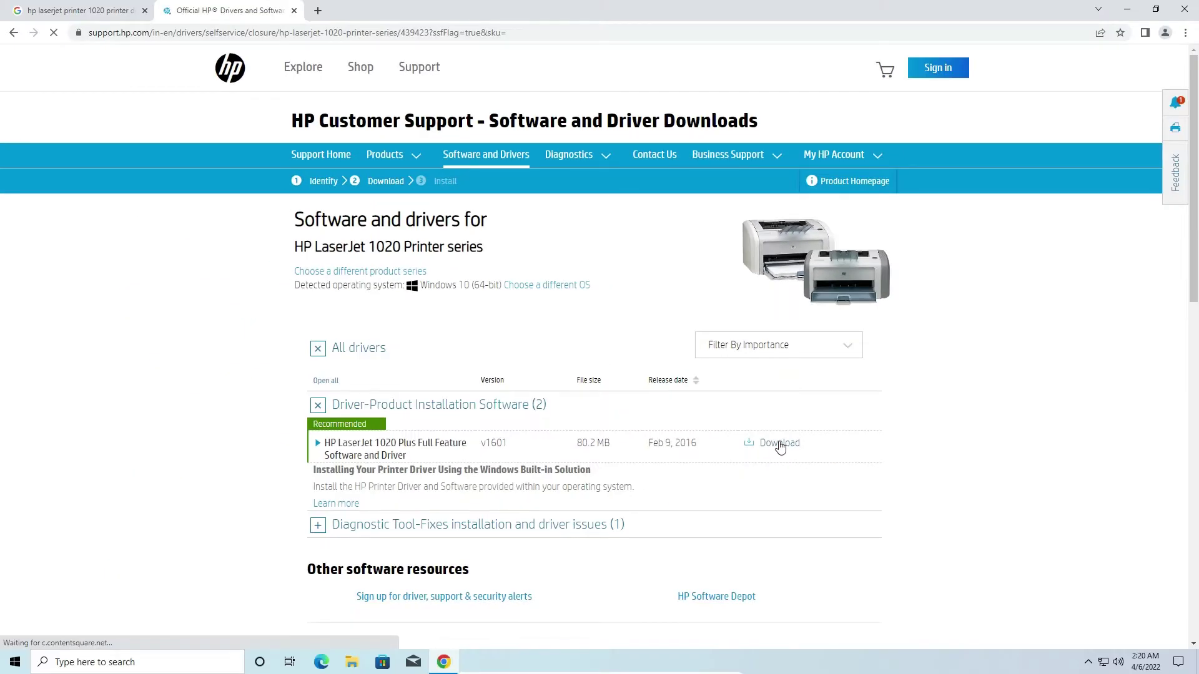
Step: Download the recommended Full Feature Software and Driver package (80.2 MB)
click(951, 465)
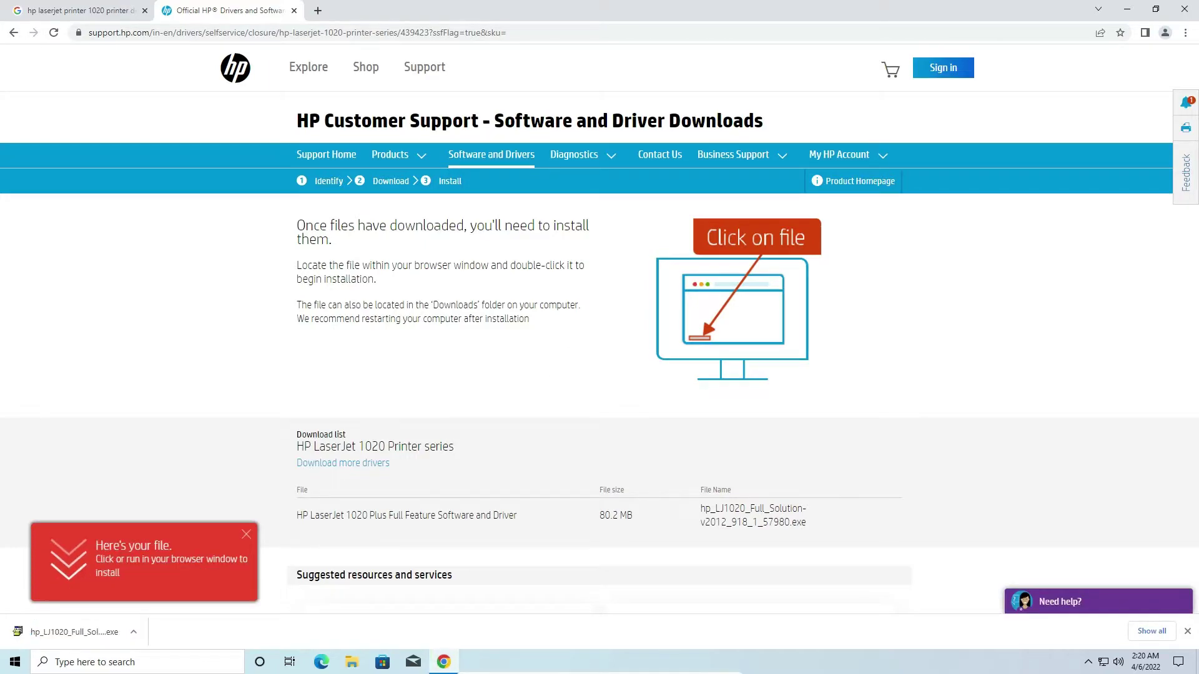
Step: Move the hp_LJ1020_Full_Solution-v2012_918_1_57980 installer from the Downloads folder onto the desktop
click(1152, 631)
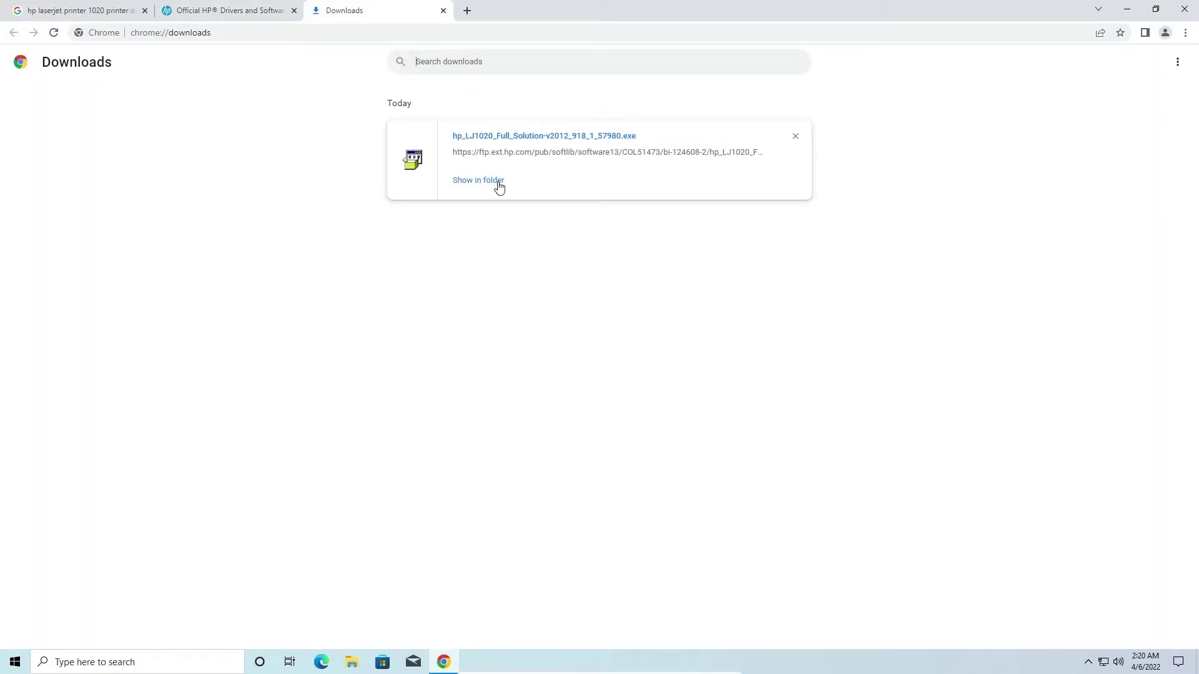
click(497, 182)
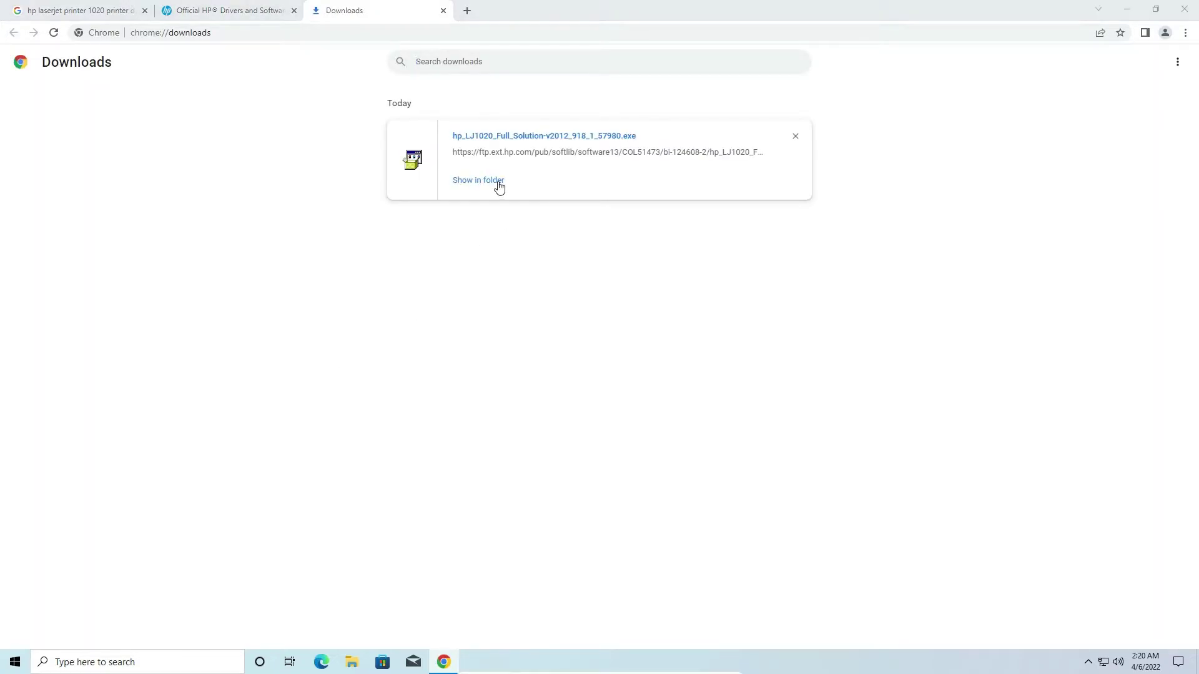
click(1132, 13)
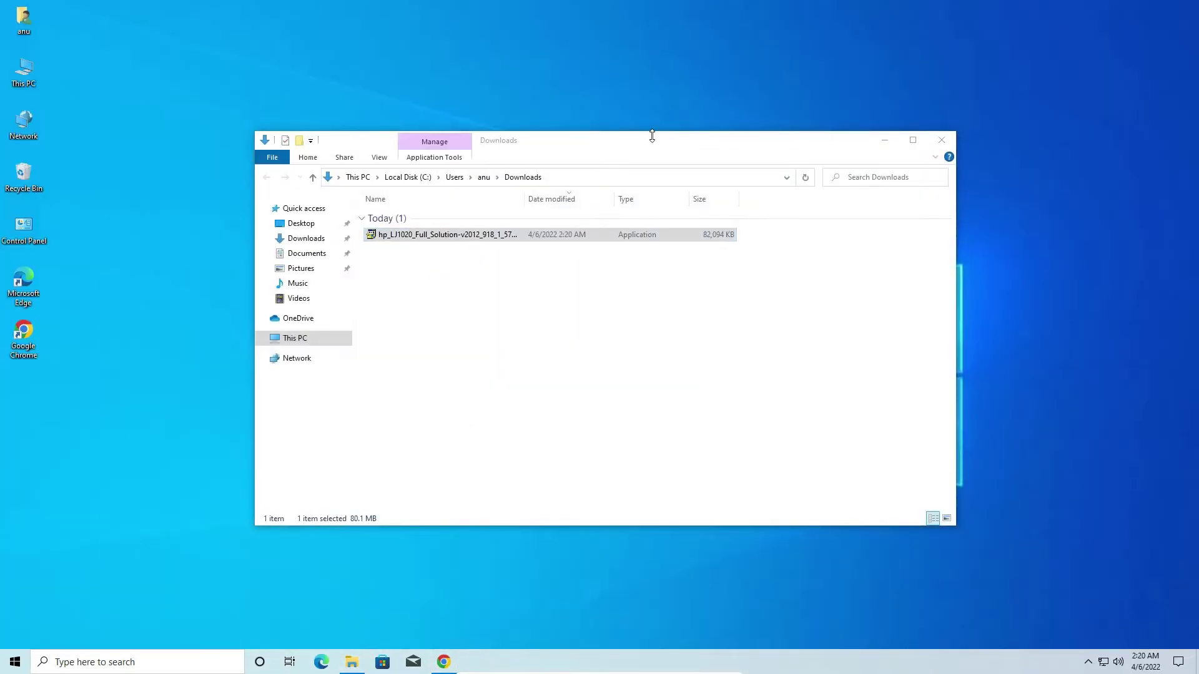
drag(263, 281, 66, 340)
click(943, 141)
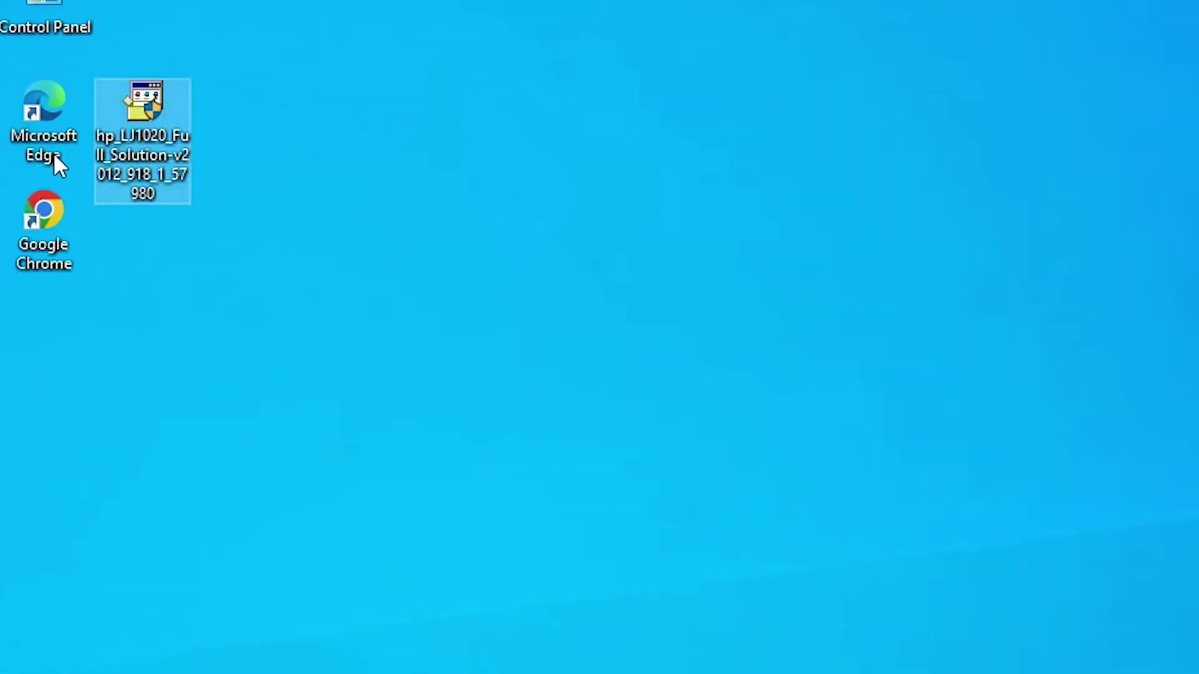
Step: Extract the installer with WinRAR's Extract files, keeping the Desktop as the destination
right_click(141, 135)
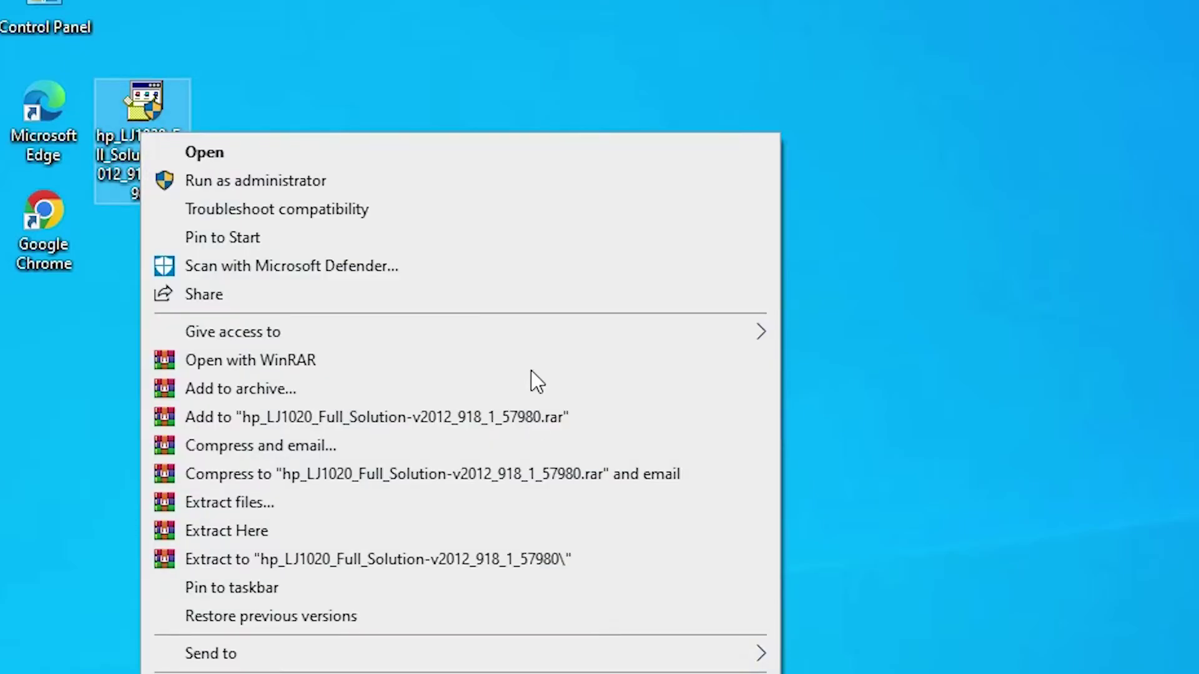
click(293, 516)
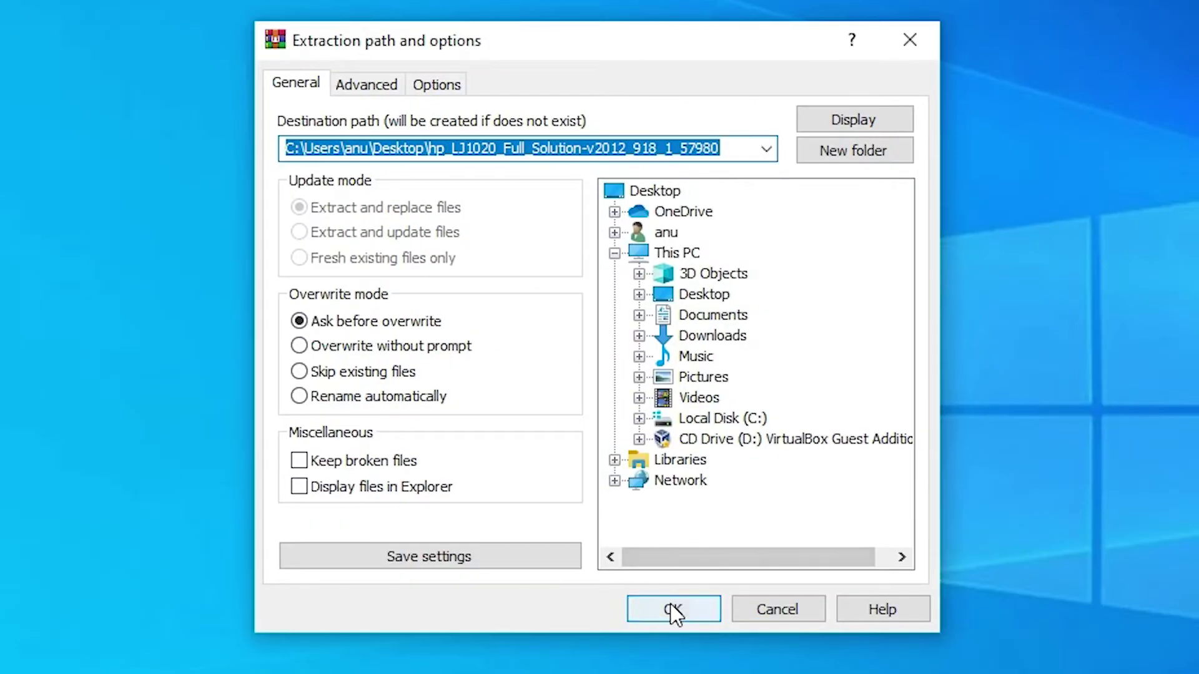
click(673, 610)
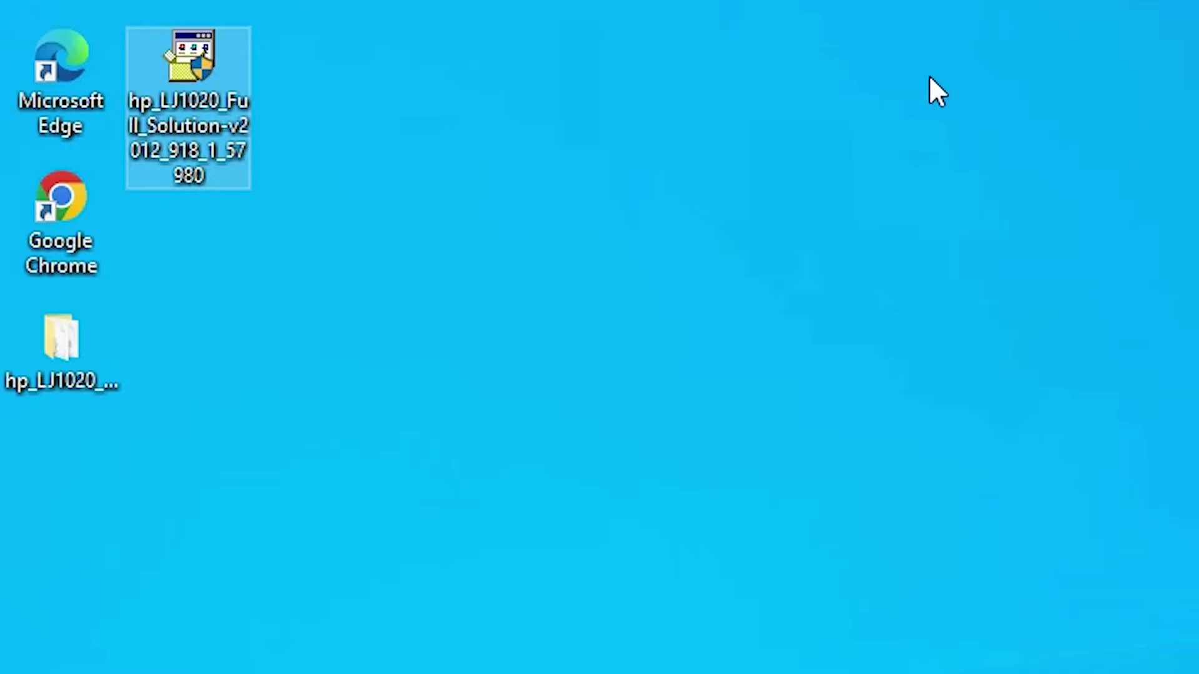
click(20, 391)
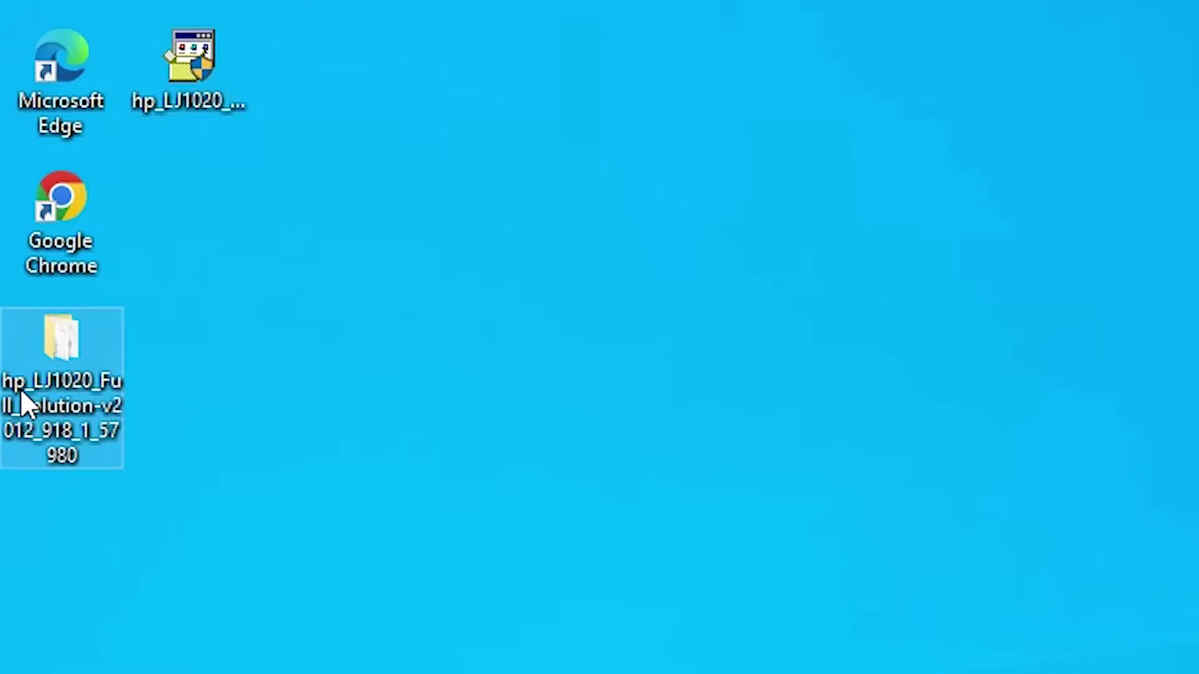
double_click(56, 381)
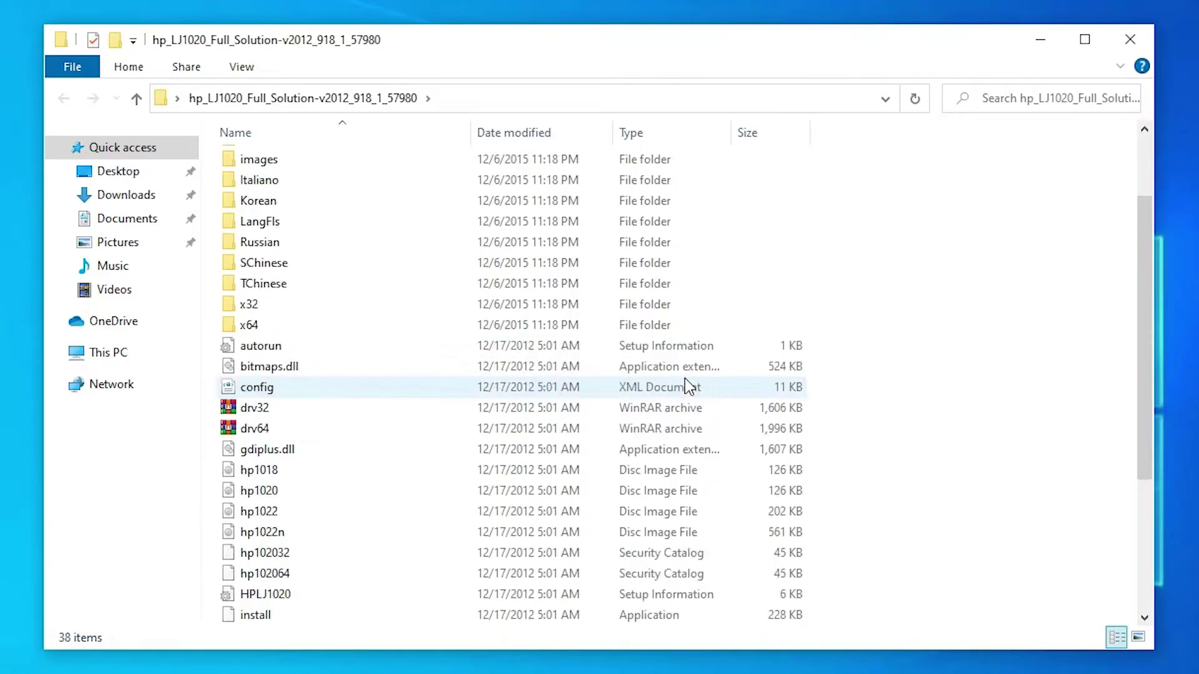
scroll(689, 387, down, 4)
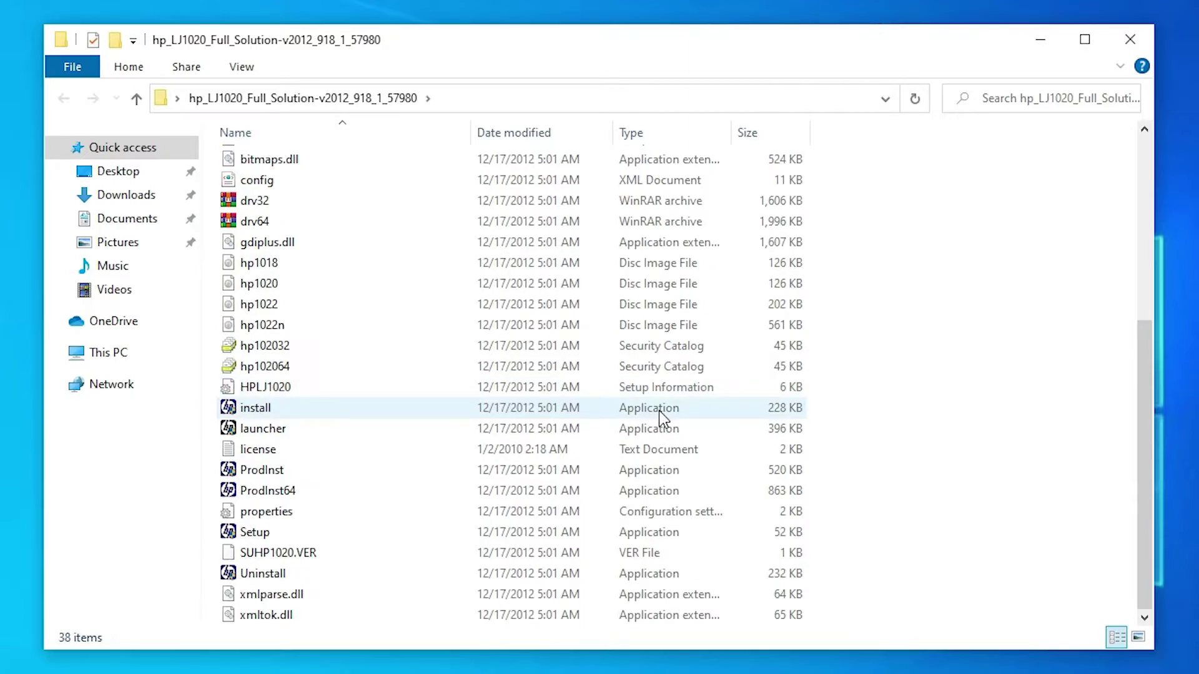
click(1130, 39)
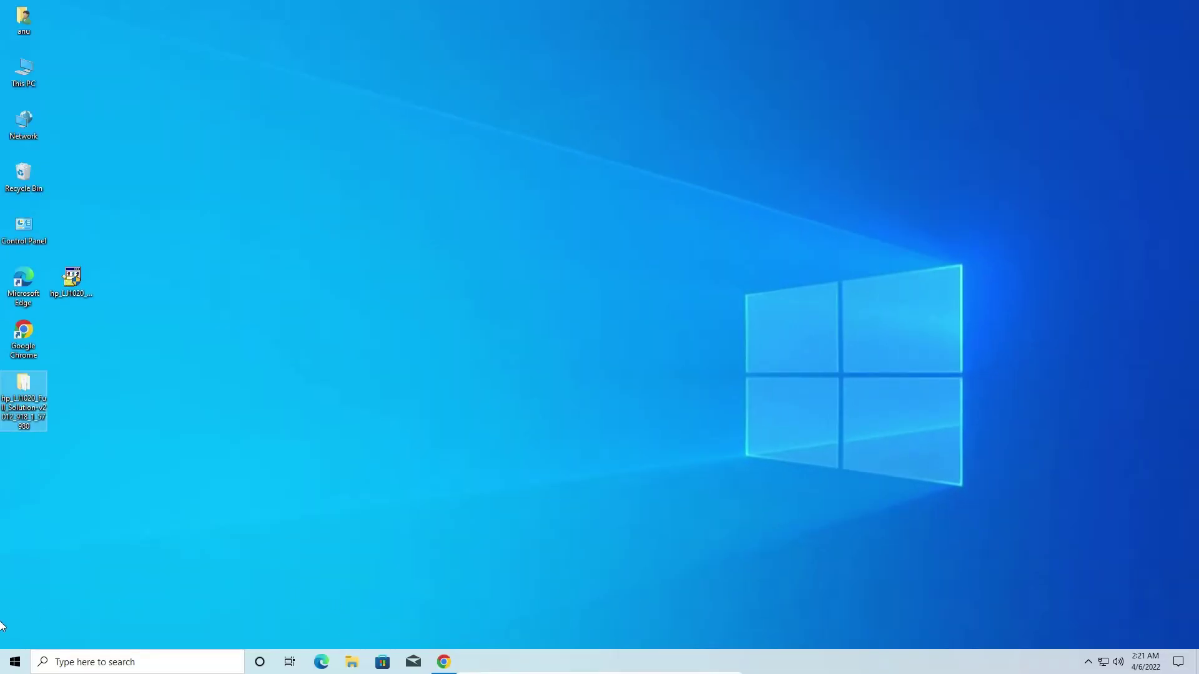
Step: Open Control Panel by searching 'co' from Start, then go to Devices and Printers
click(14, 663)
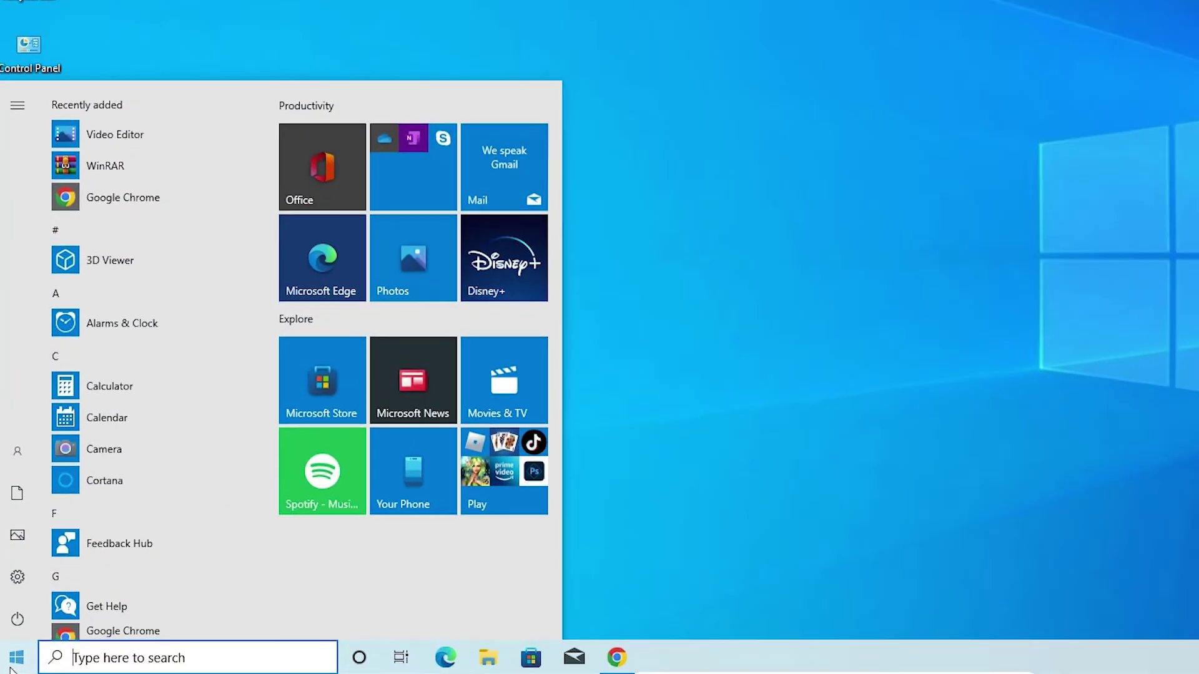
text(co)
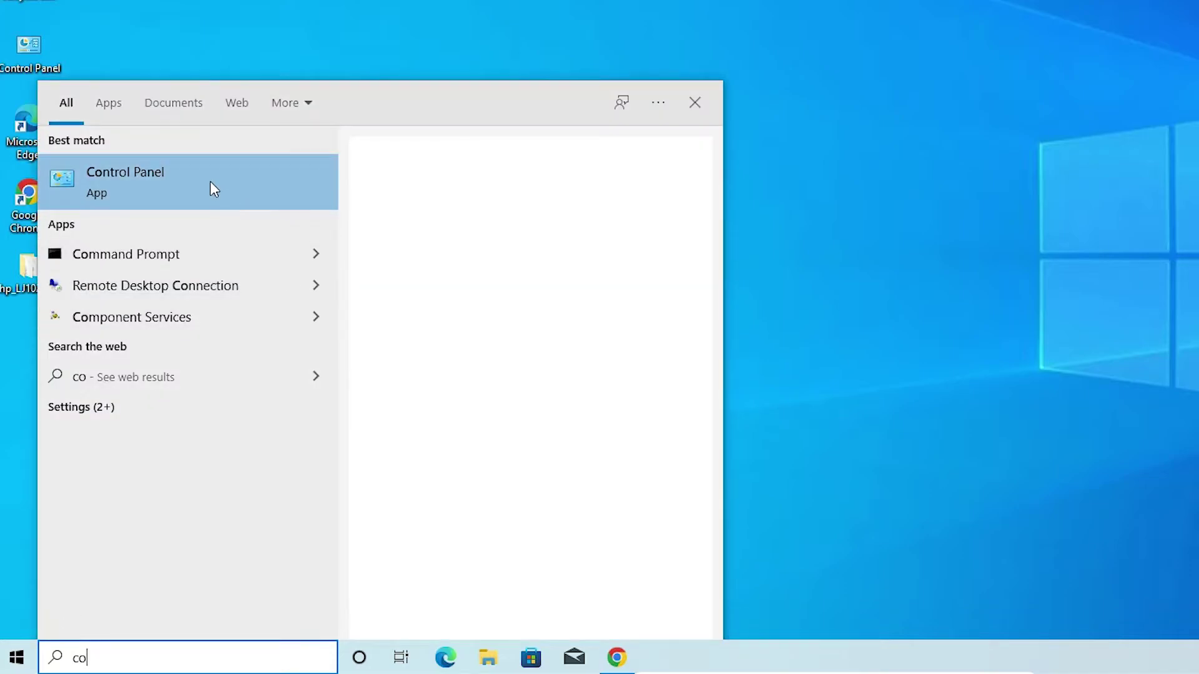
click(211, 183)
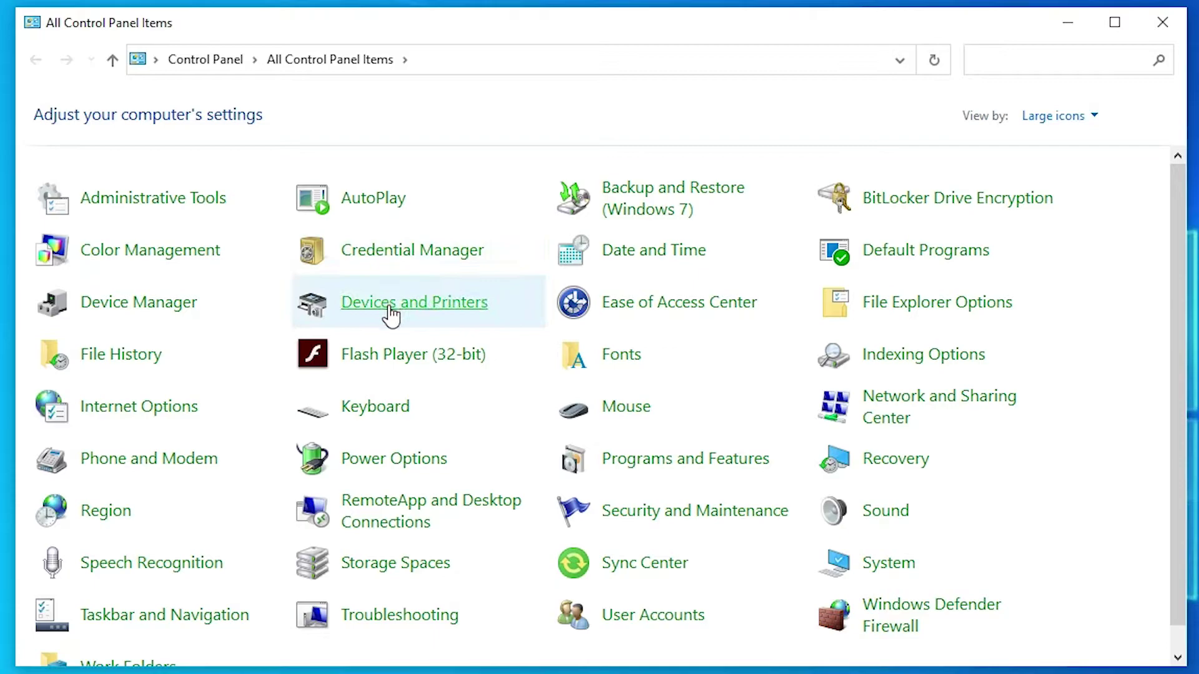
click(423, 309)
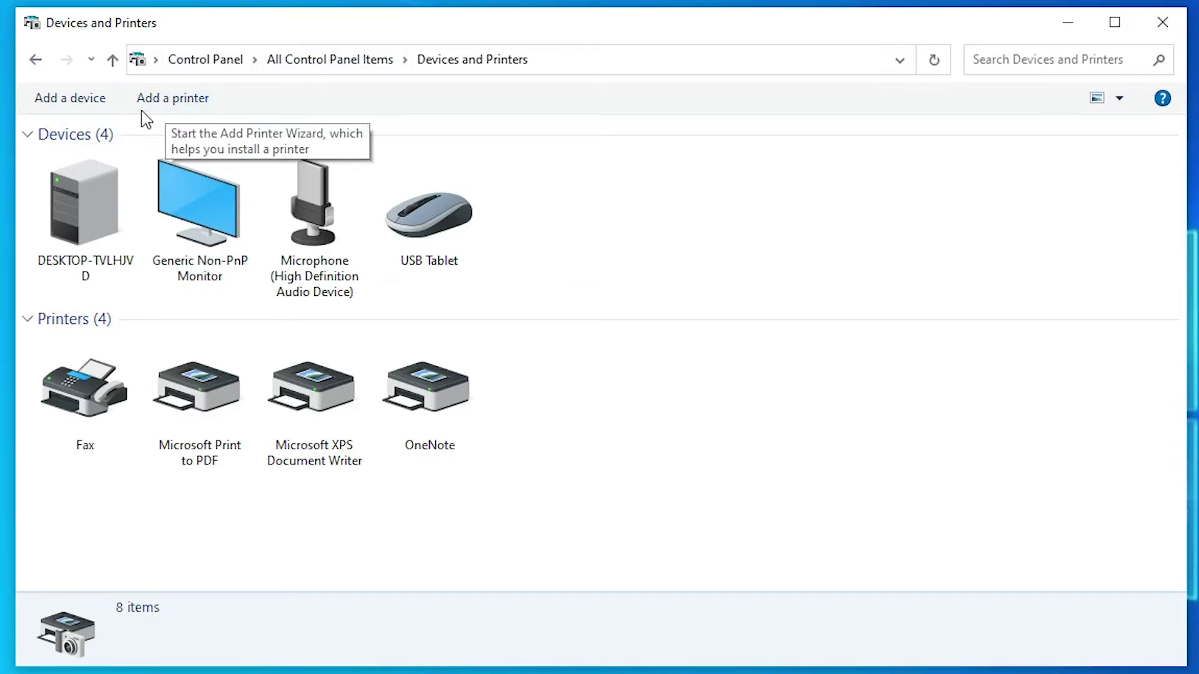
Step: Start Add a printer, choose the unlisted-printer option, and add a local printer manually
click(183, 100)
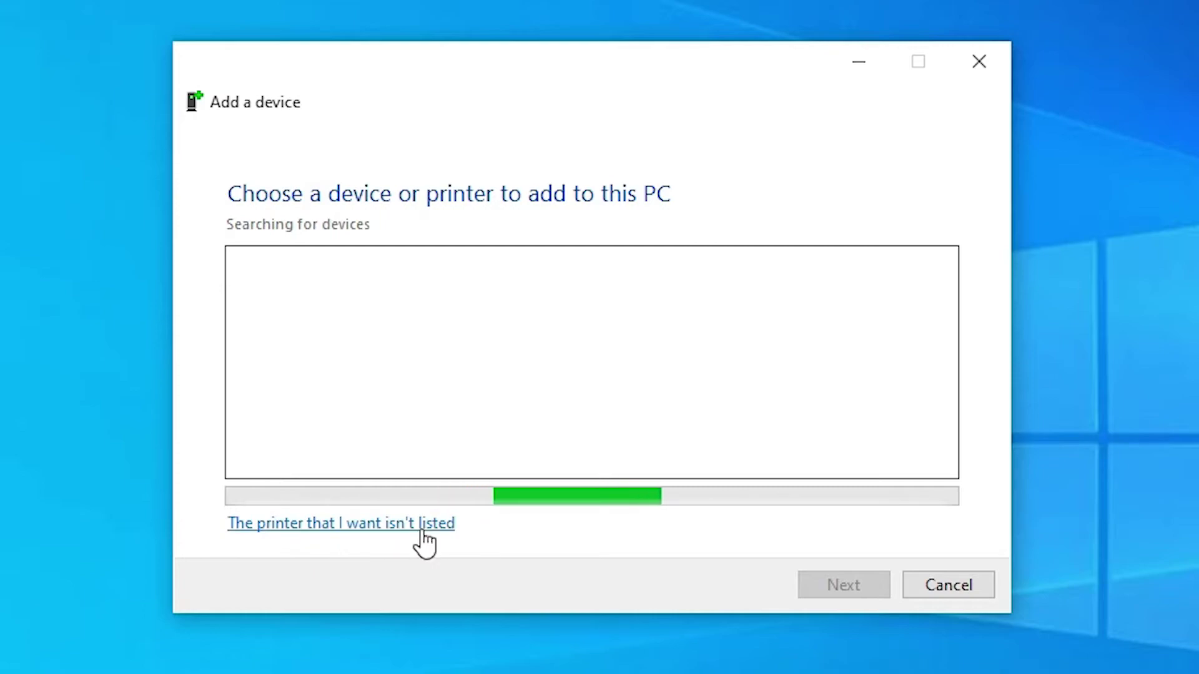
click(383, 526)
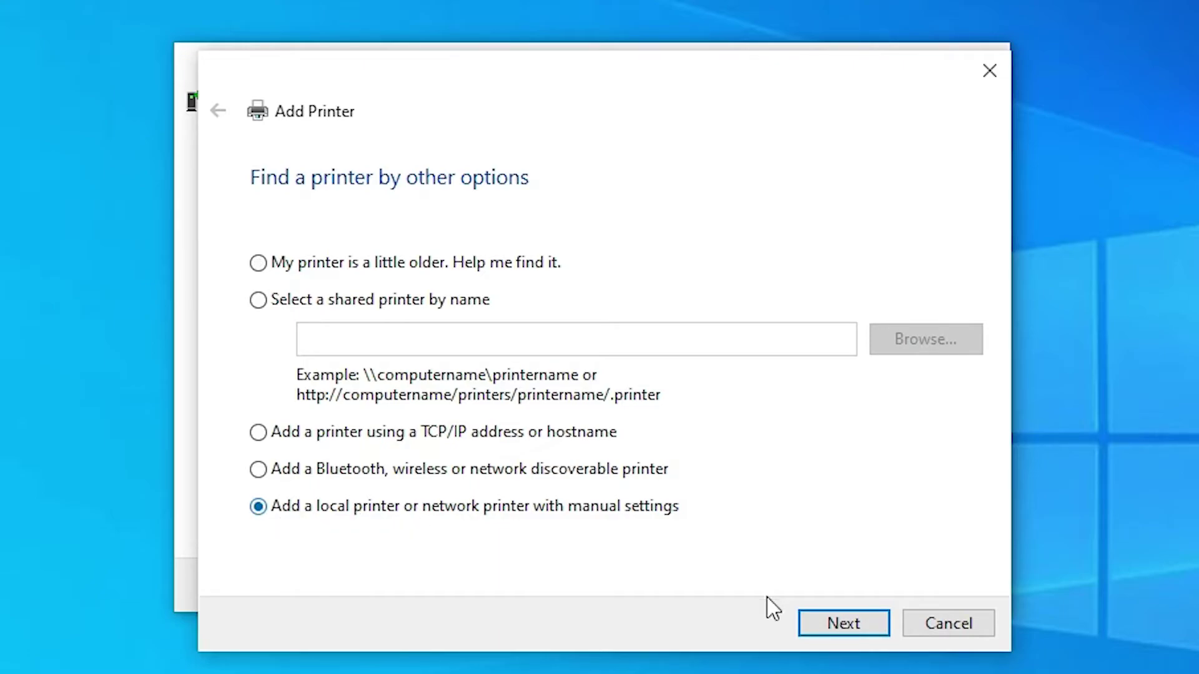
click(858, 634)
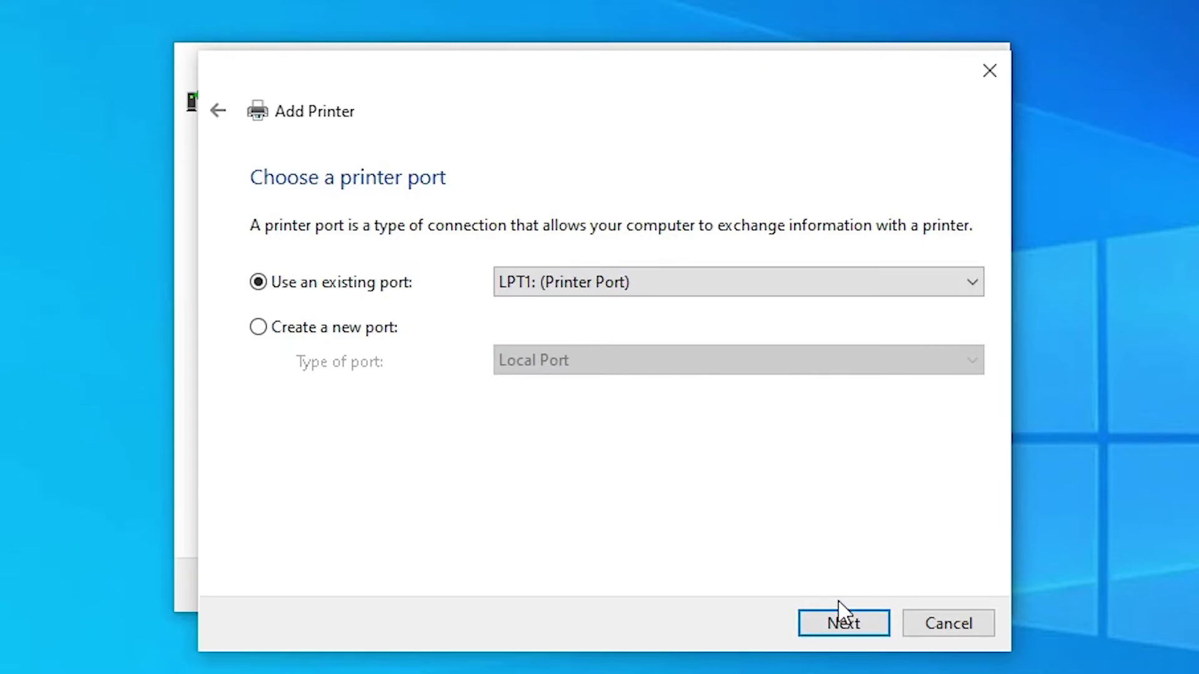
Step: Use existing port USB001 (Virtual printer port for USB) for the new printer
click(572, 278)
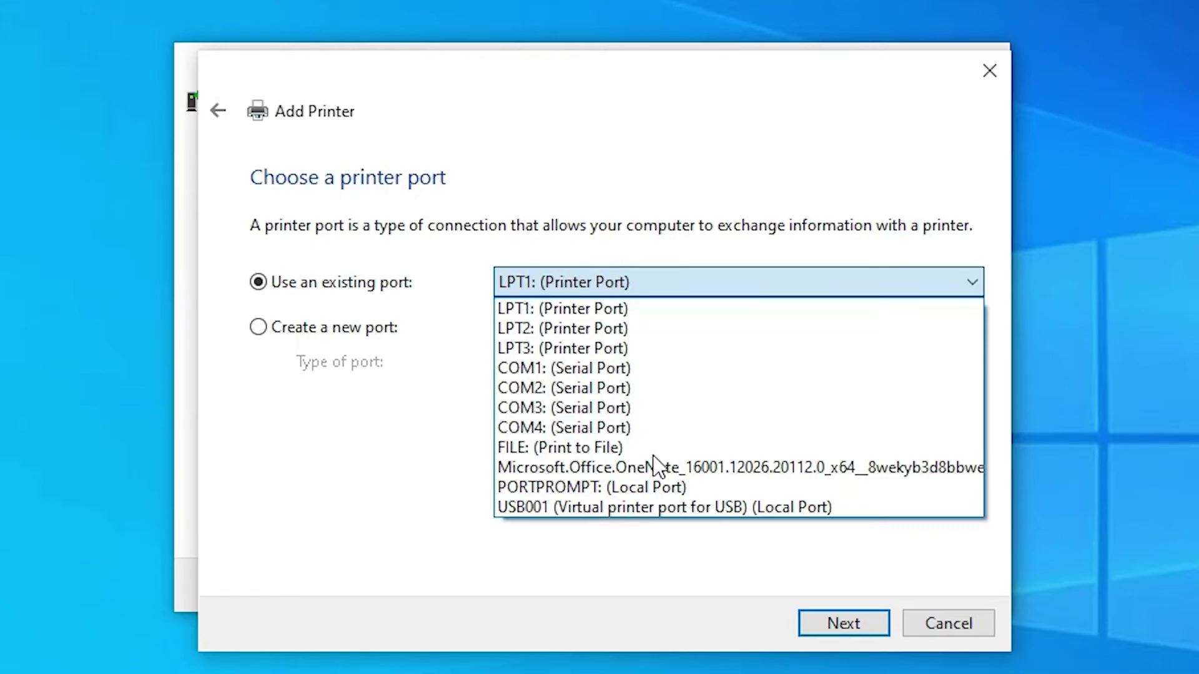
click(639, 507)
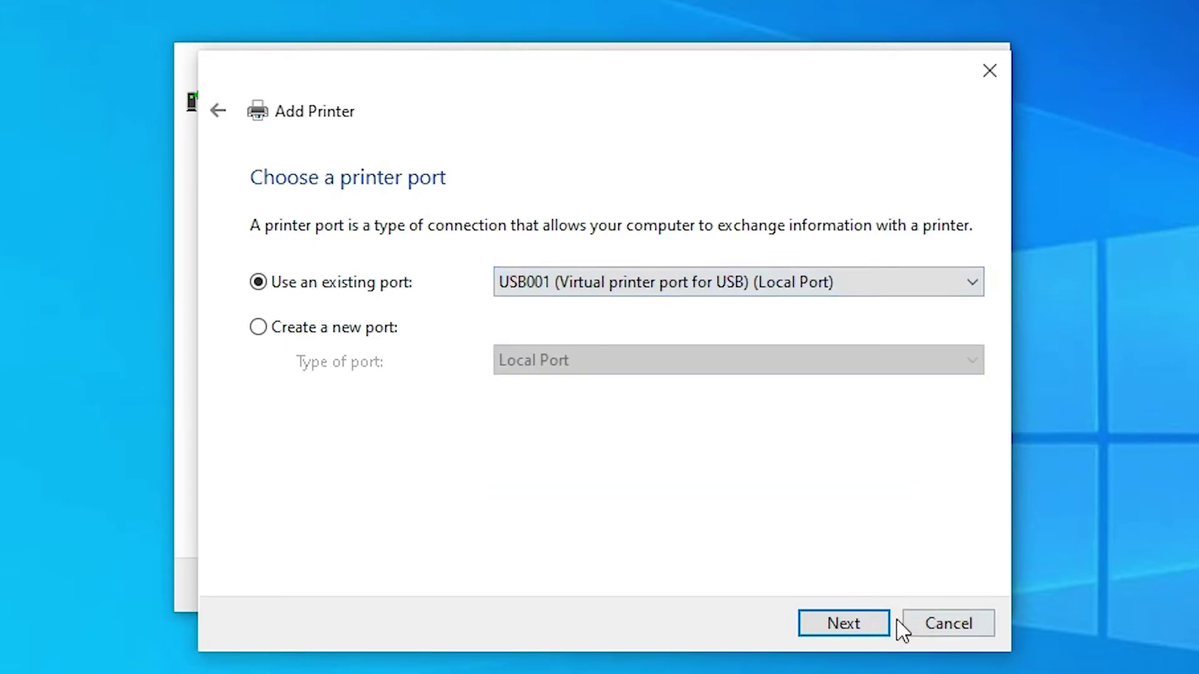
click(857, 632)
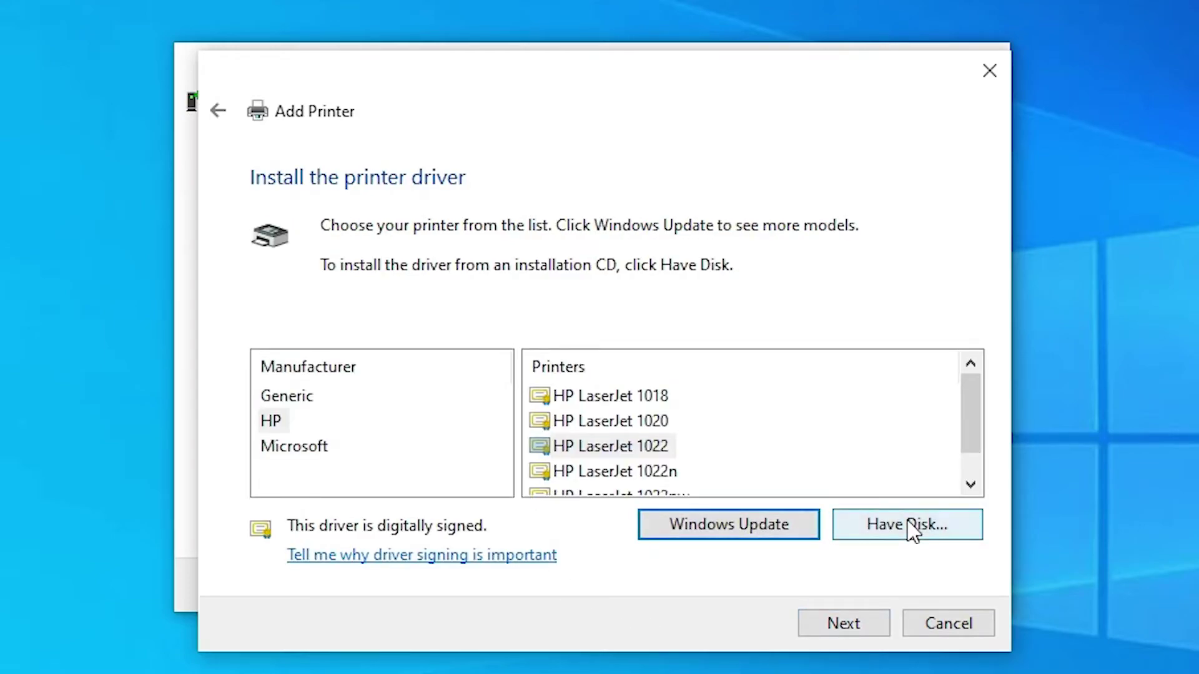
Step: Via Have Disk, select the HPLJ1020 setup file in the Desktop's hp_LJ1020_Full_Solution folder
click(910, 528)
click(859, 490)
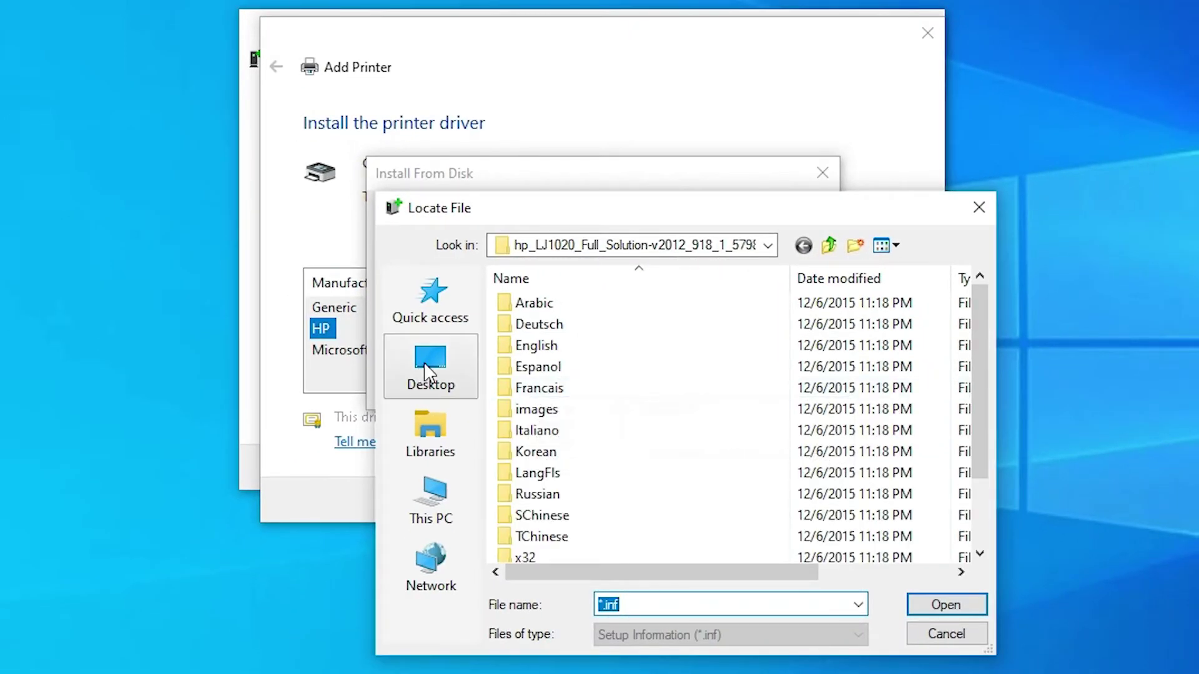
click(399, 469)
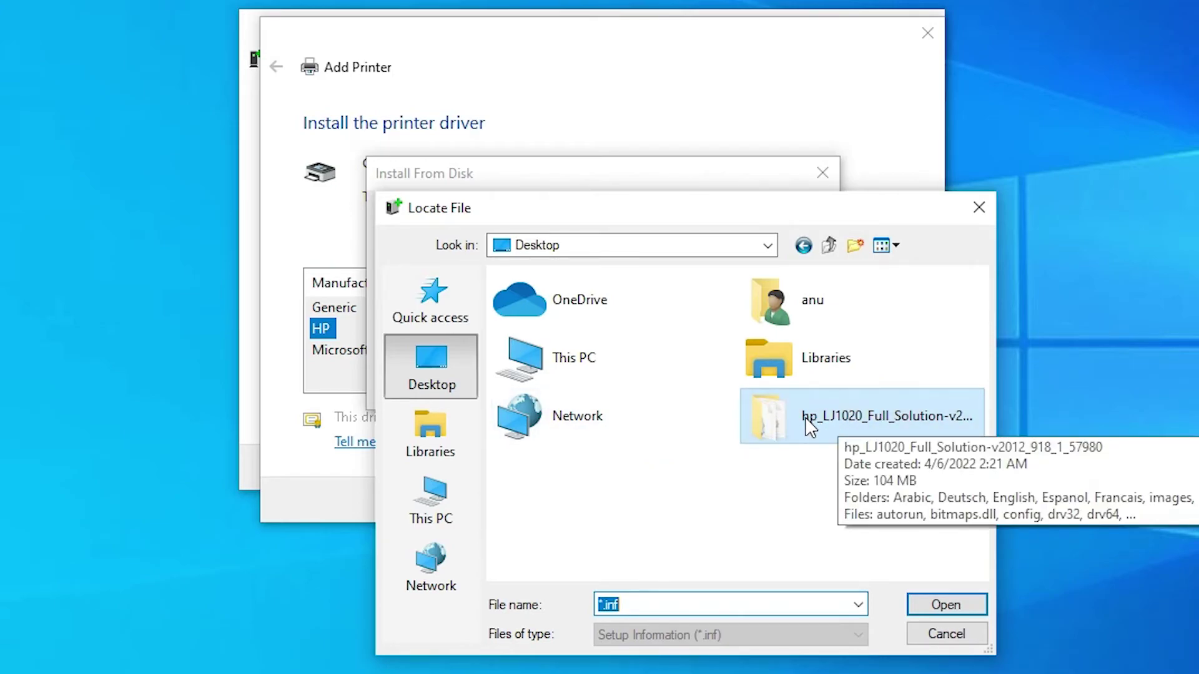
double_click(840, 430)
scroll(808, 428, down, 2)
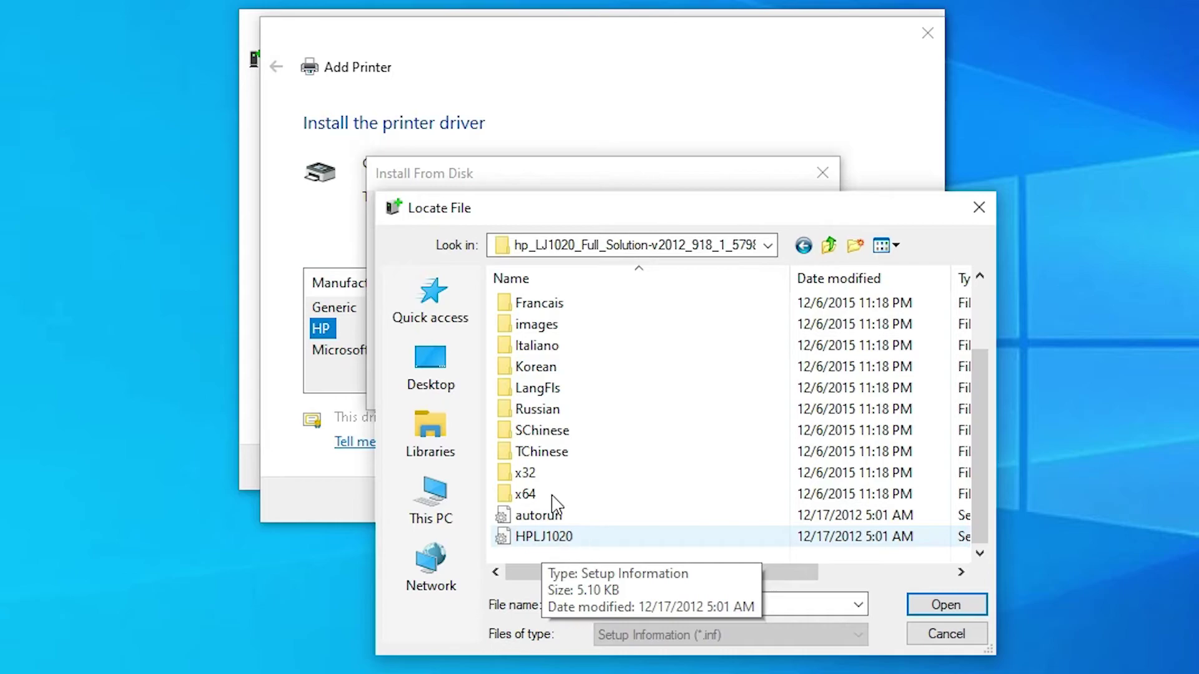
click(554, 539)
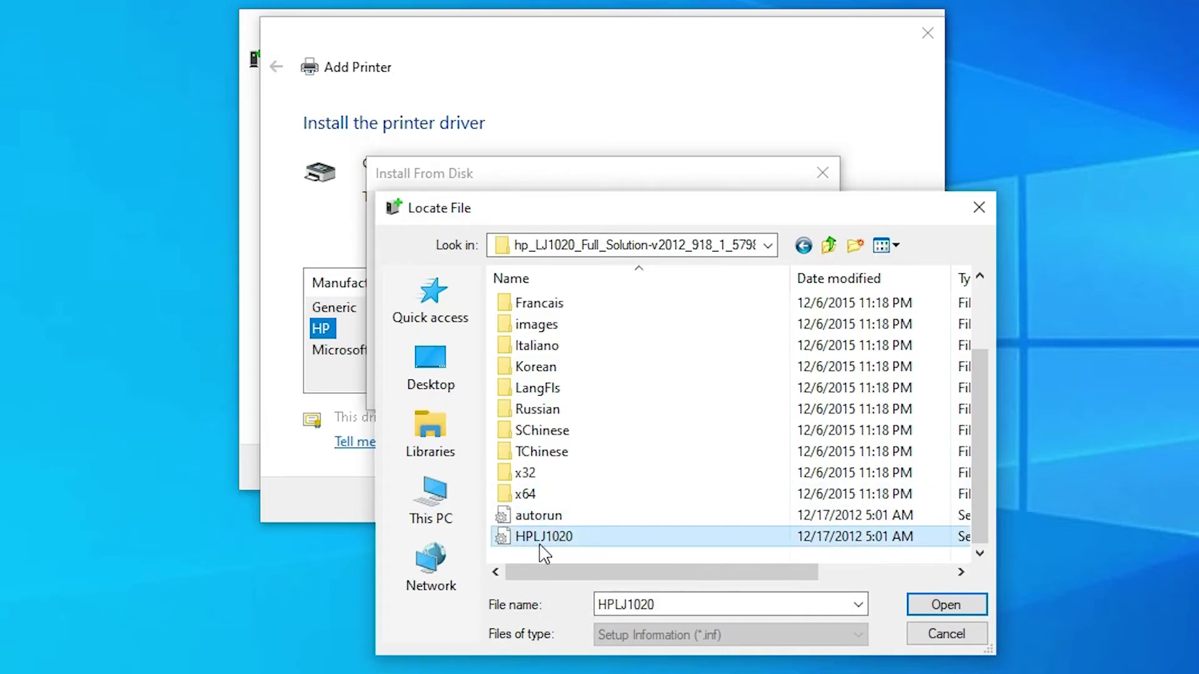
click(919, 609)
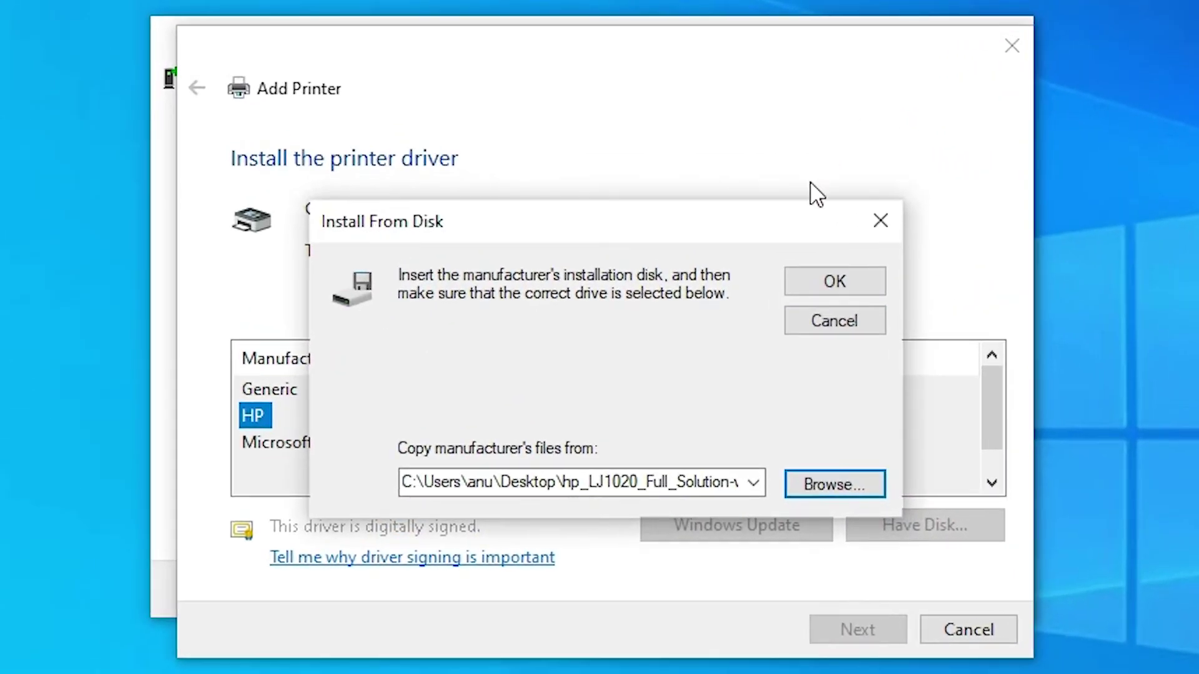
Step: Pick HP LaserJet 1022, keep the current driver and default name, and install it
click(781, 225)
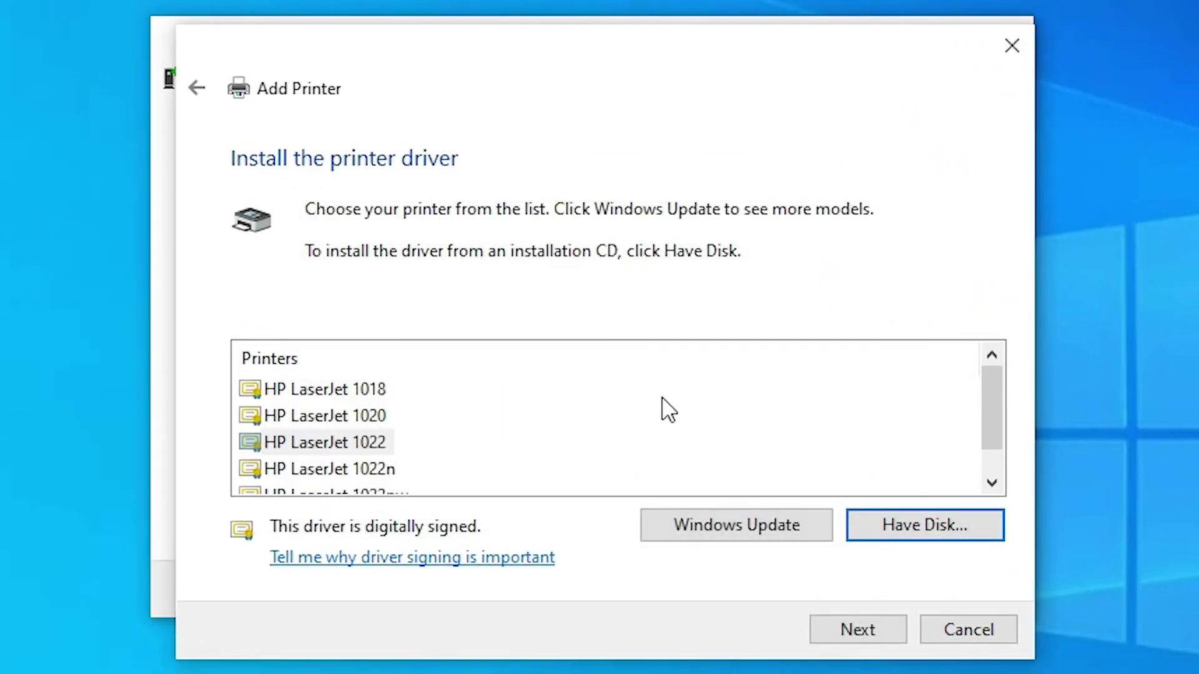
click(345, 395)
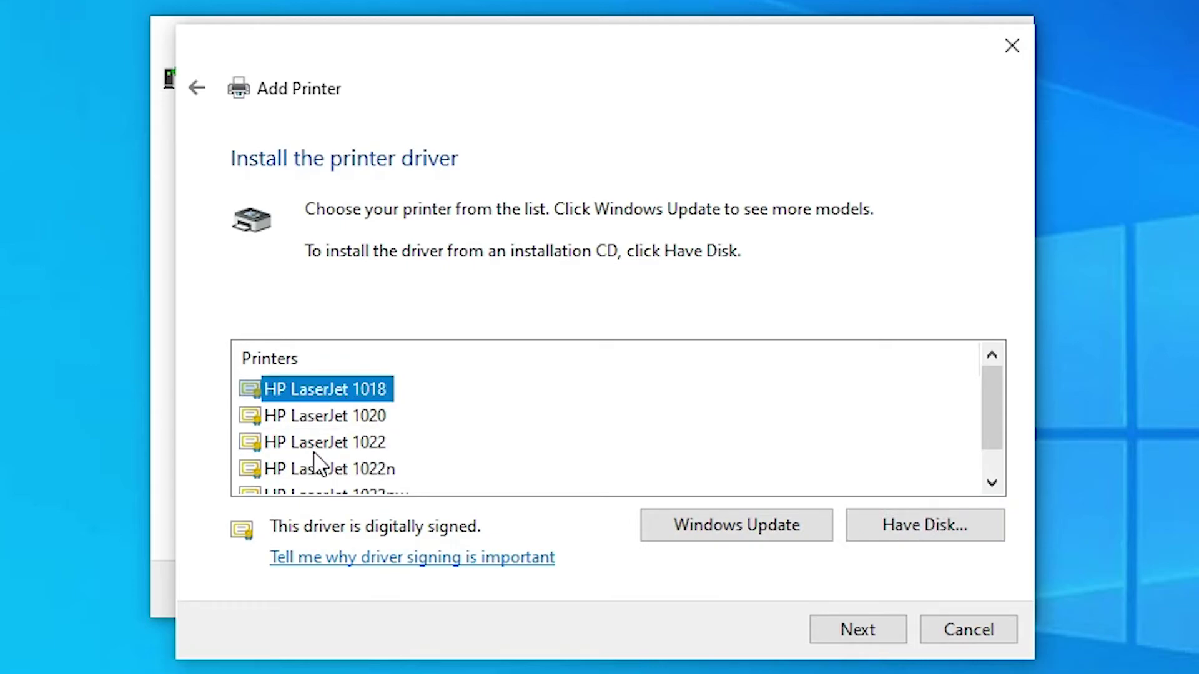
click(276, 443)
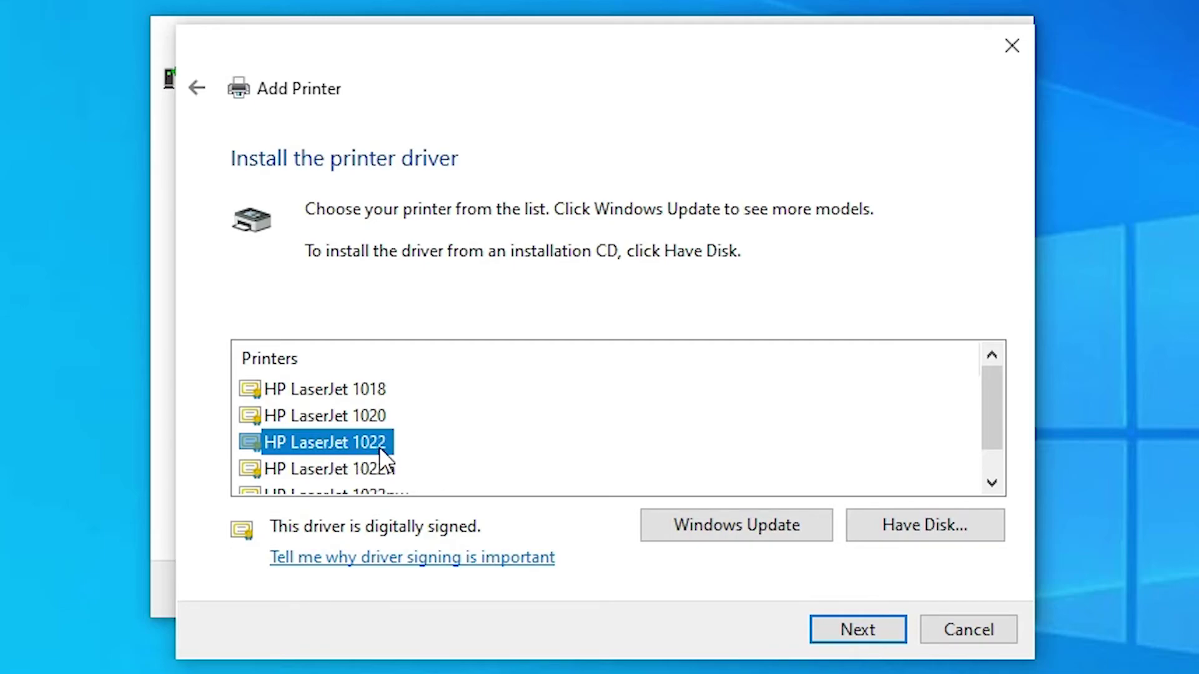
click(858, 638)
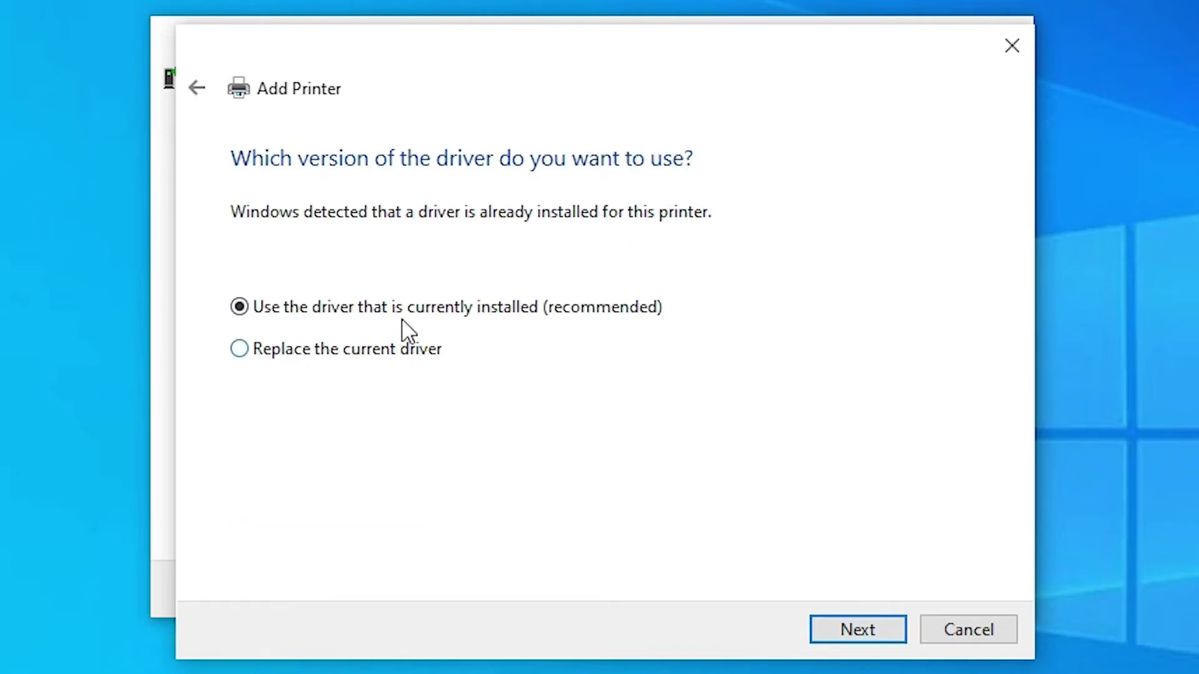
click(848, 621)
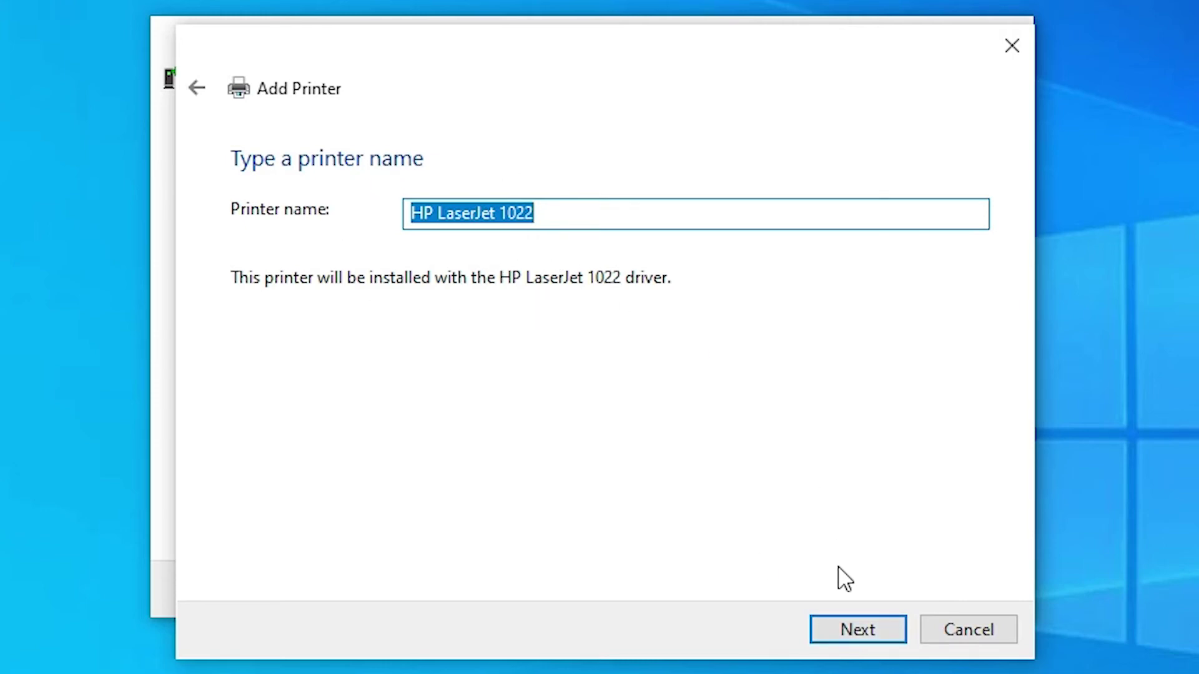
click(849, 626)
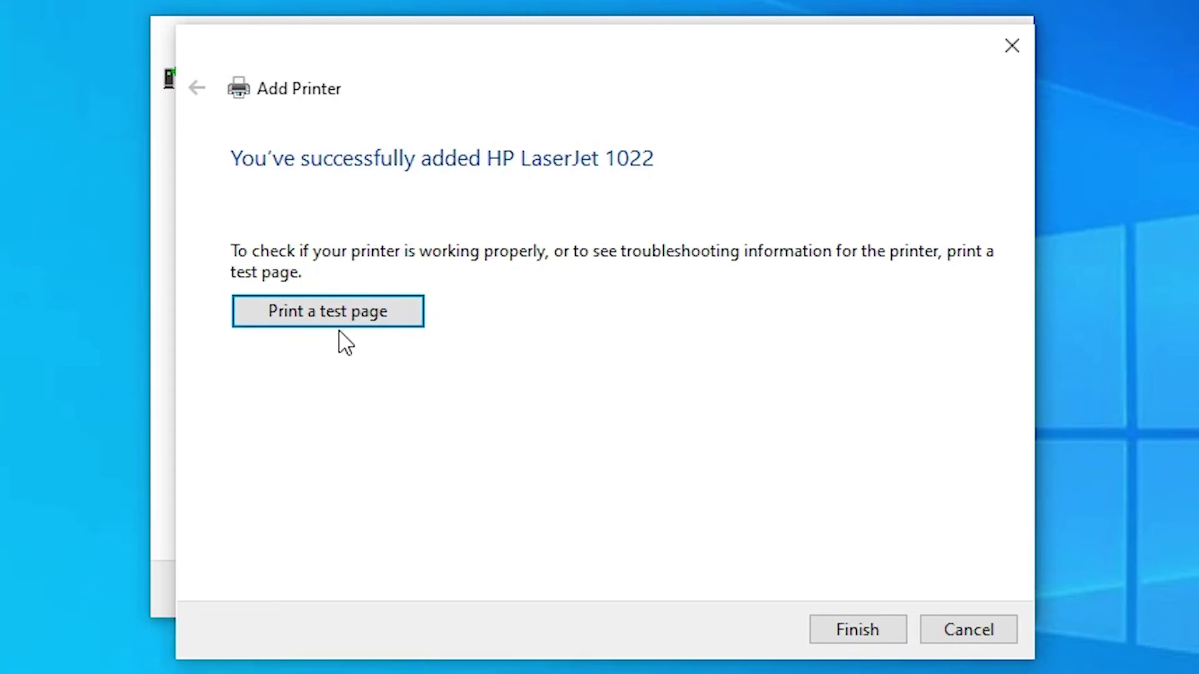
Step: Finish the wizard and confirm HP LaserJet 1022 is listed among five printers with 0 documents queued
click(863, 620)
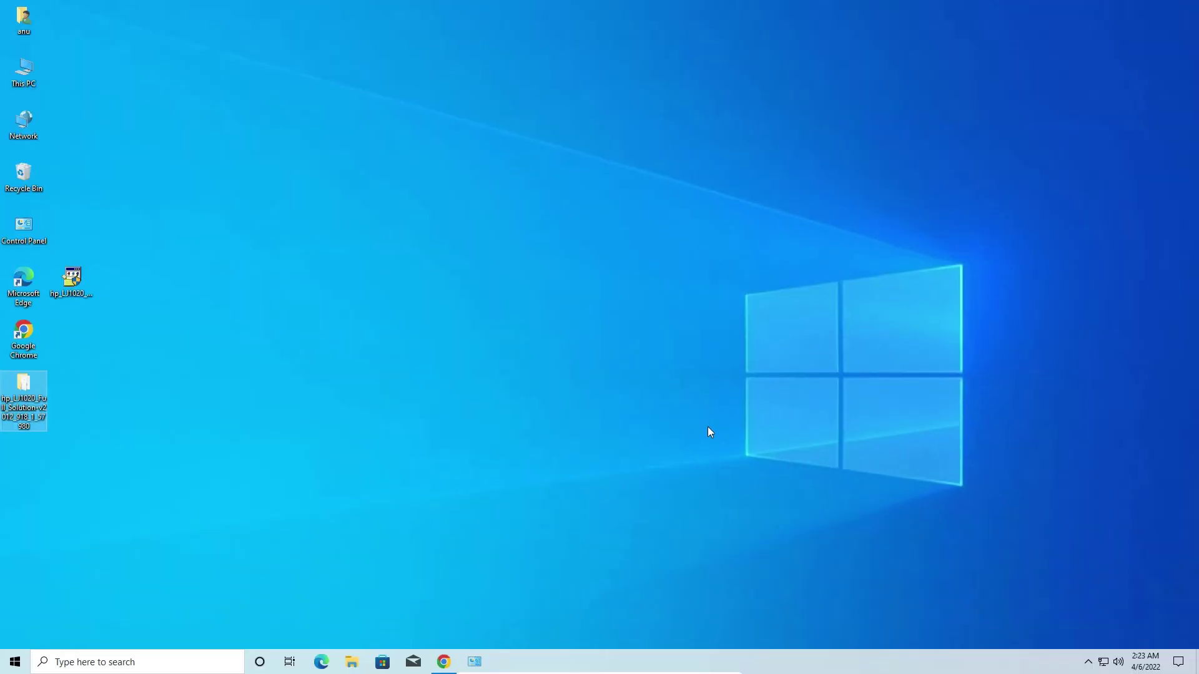
click(475, 662)
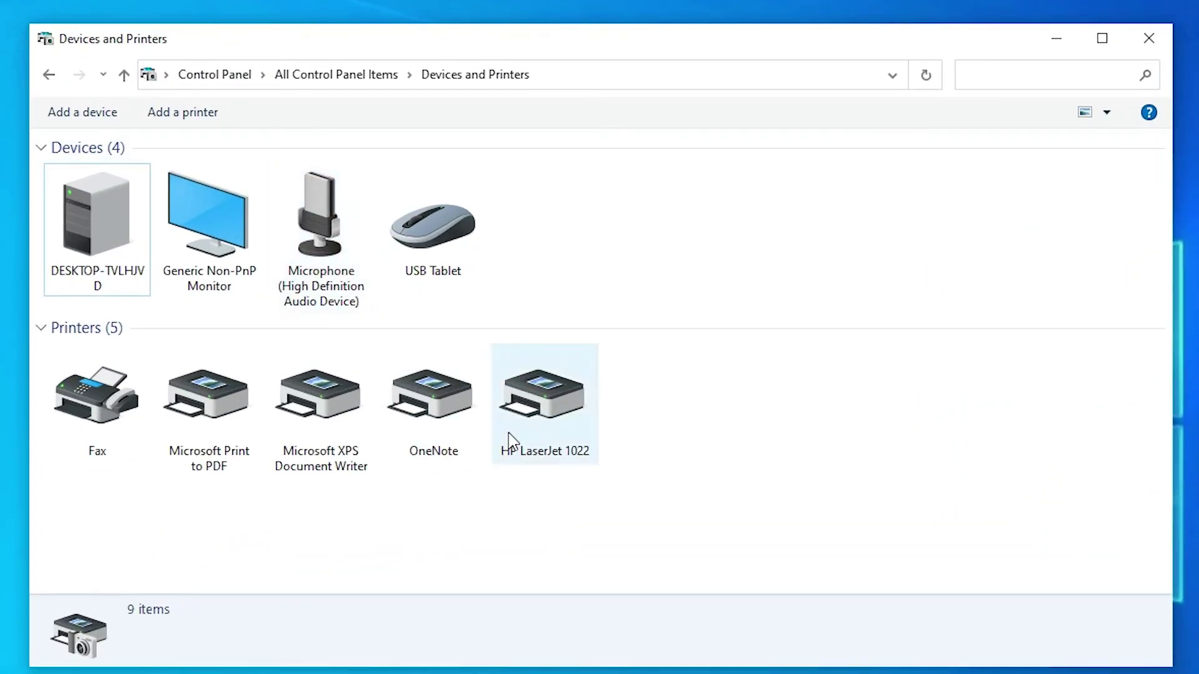
click(552, 431)
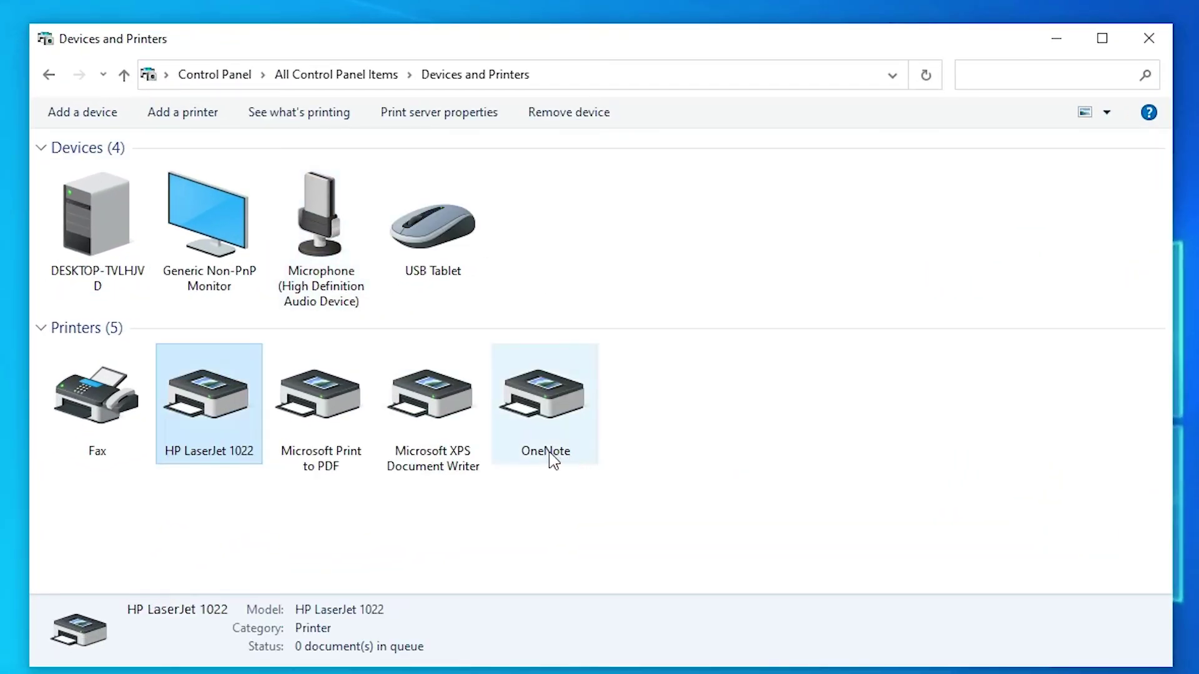